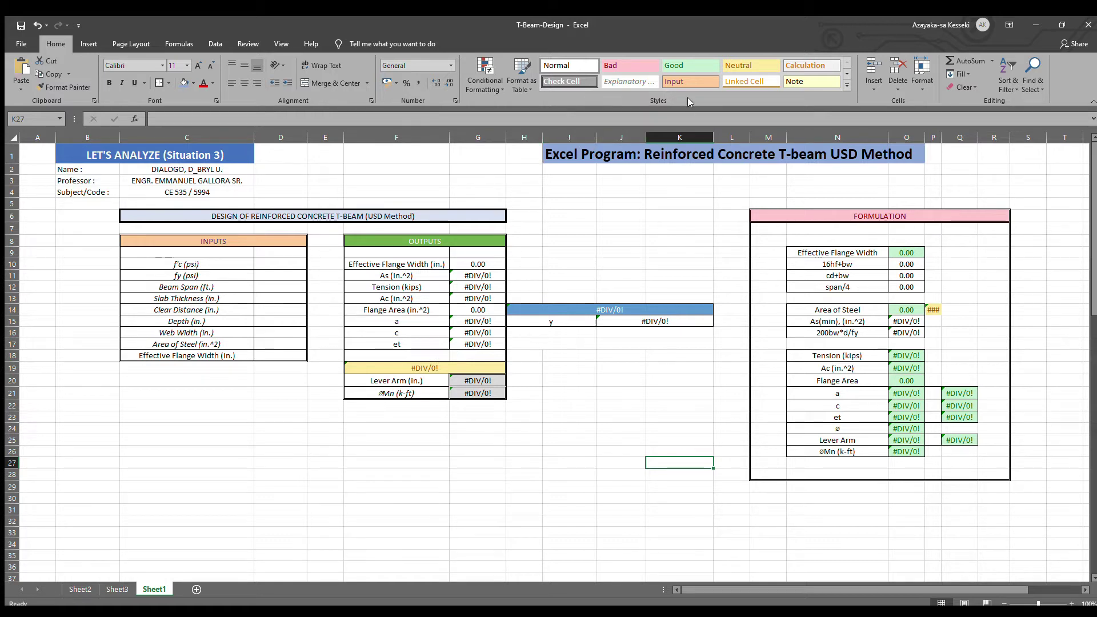
Select the worksheet title, then scroll through the sheet and back up to the input cells.
drag(571, 156, 896, 171)
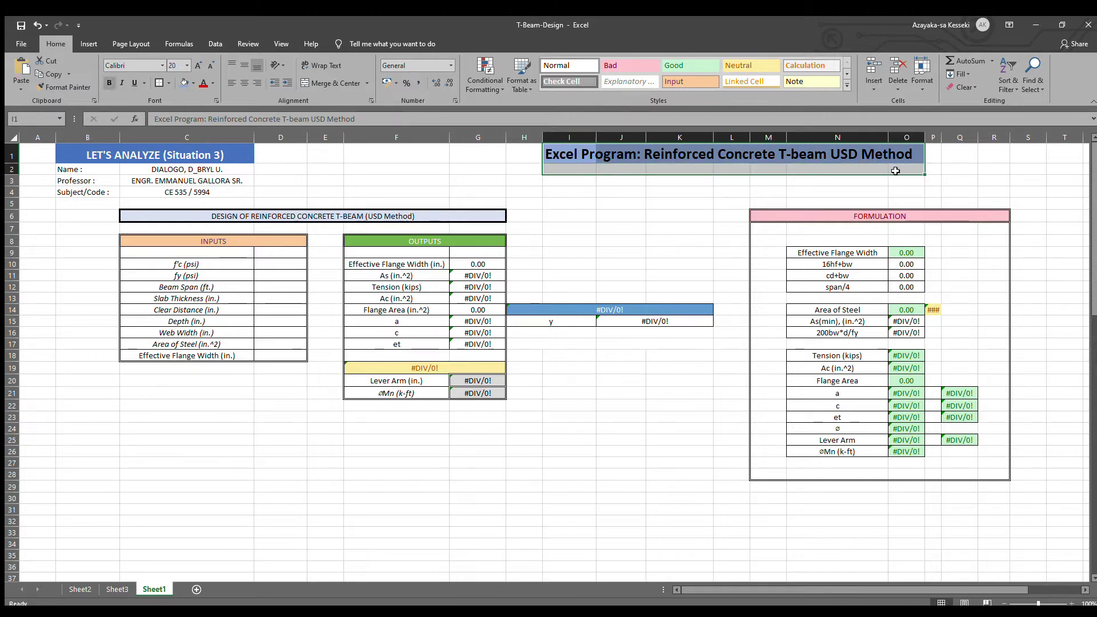
click(685, 213)
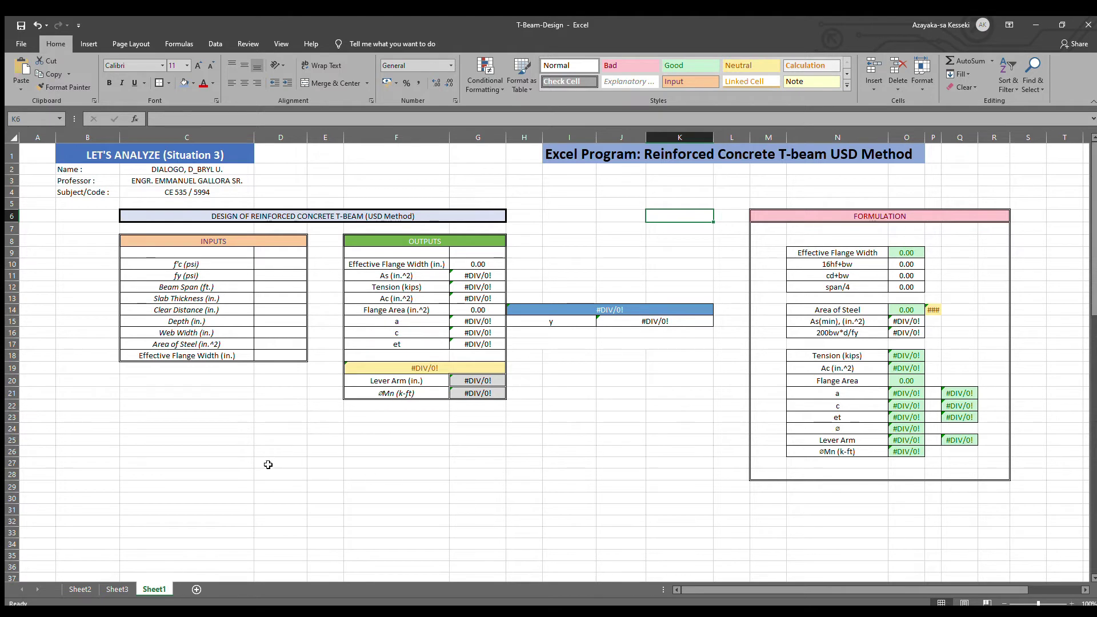
scroll(267, 463, down, 9)
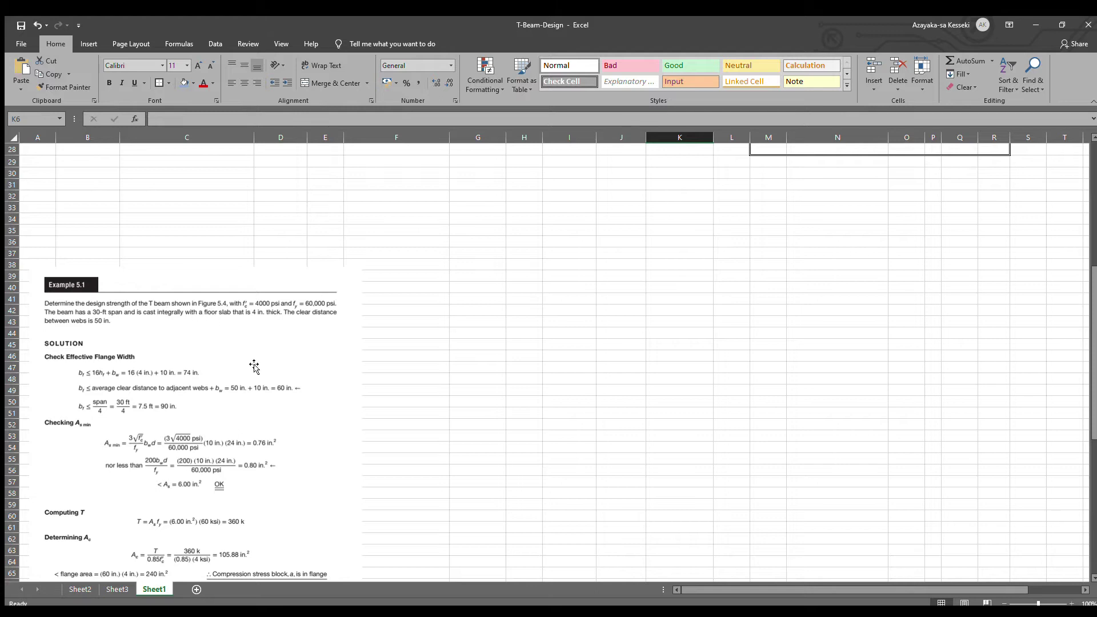
scroll(243, 475, down, 5)
scroll(223, 506, up, 5)
scroll(346, 426, up, 5)
scroll(354, 421, up, 3)
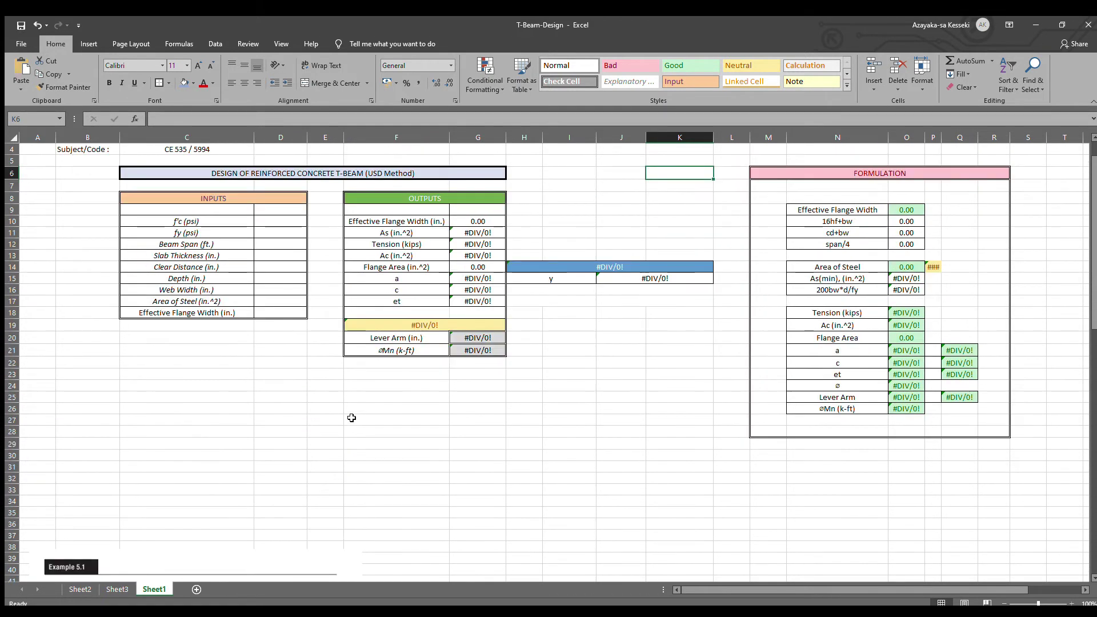
scroll(254, 412, up, 1)
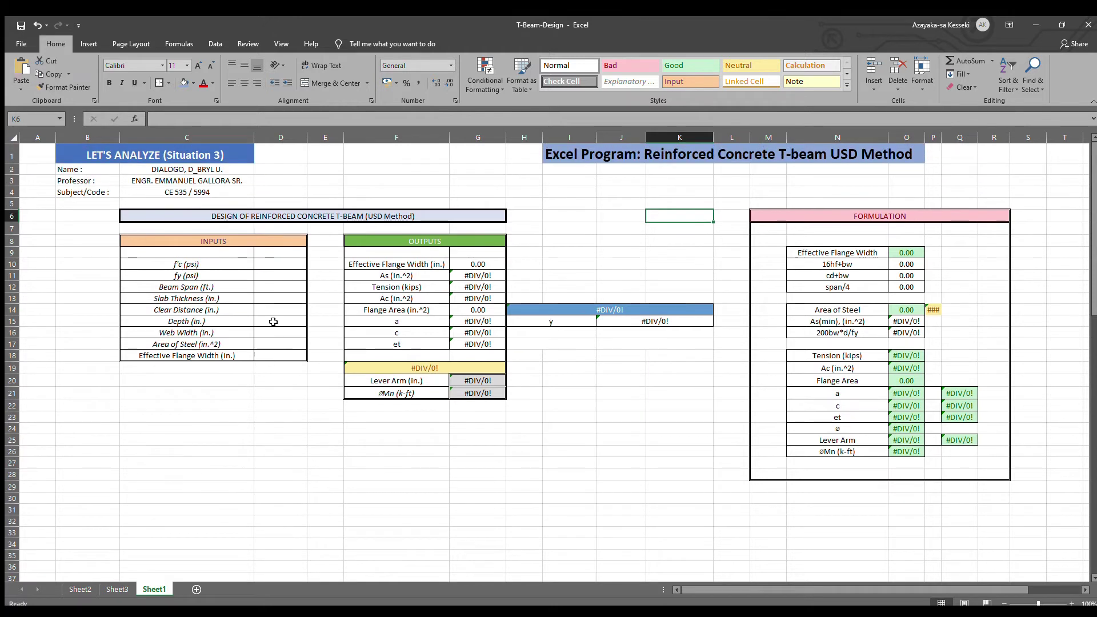
Enter f'c 4000, fy 60000, span 30 ft and slab thickness 4 in.
click(270, 264)
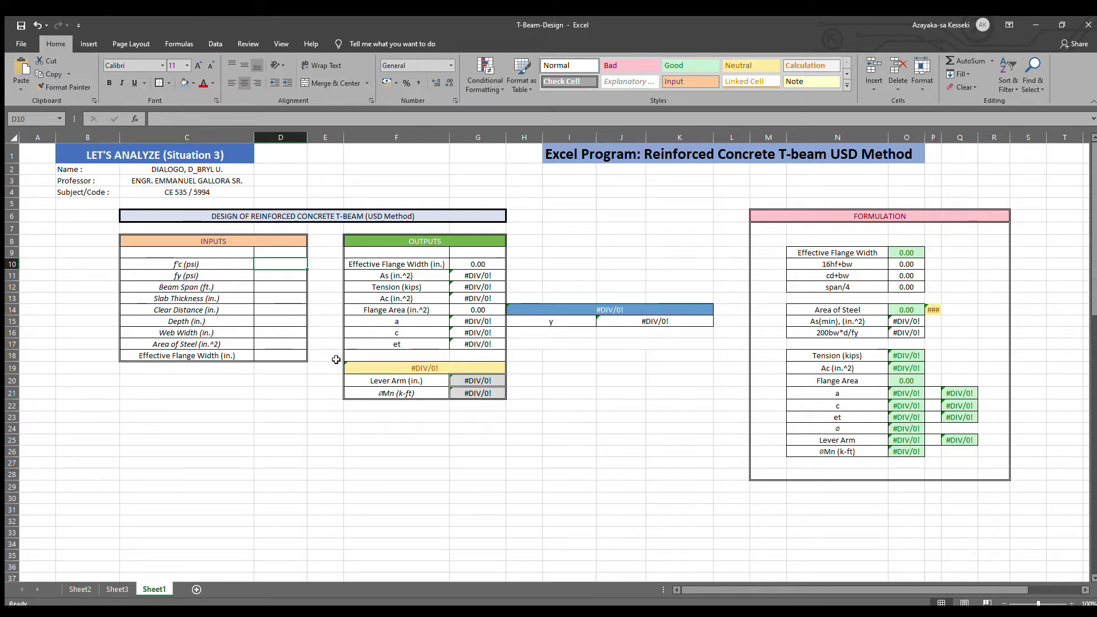
text(4000)
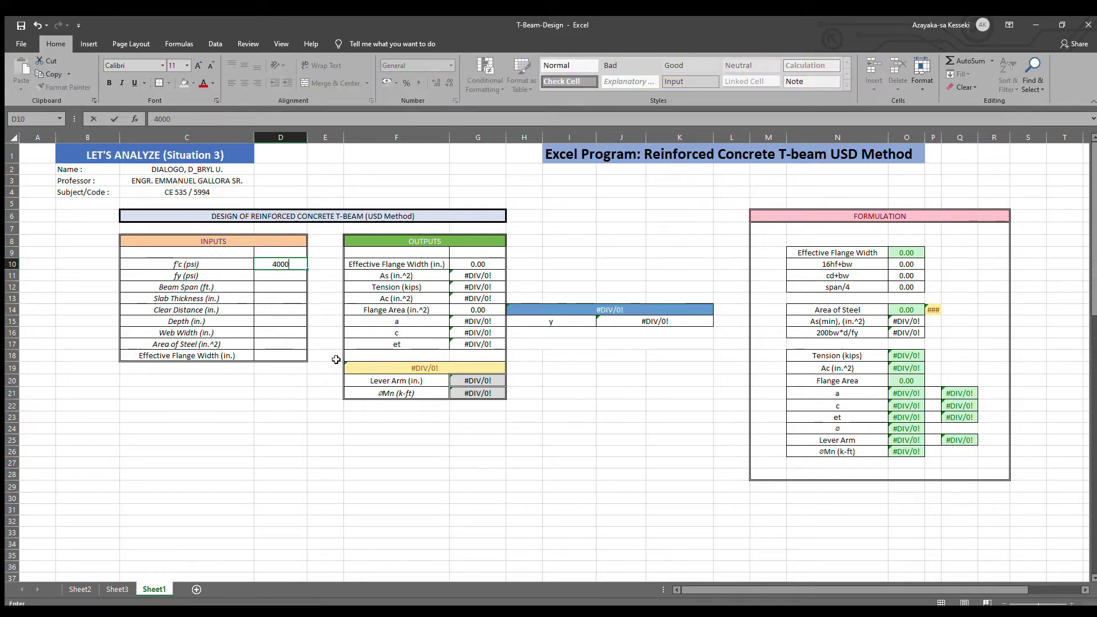
key(Return)
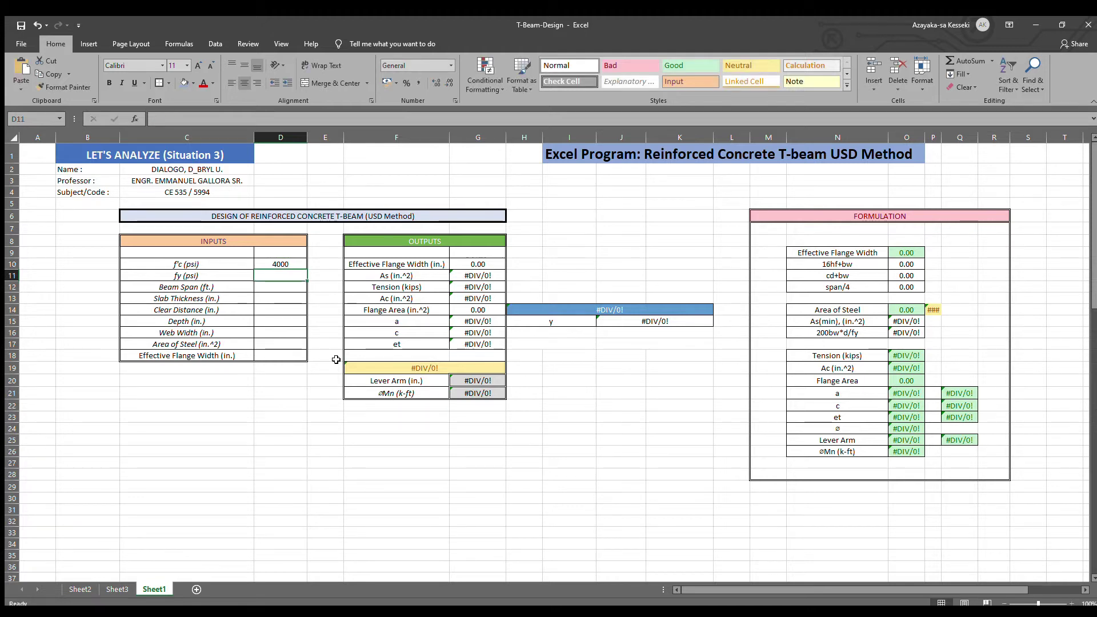
text(3)
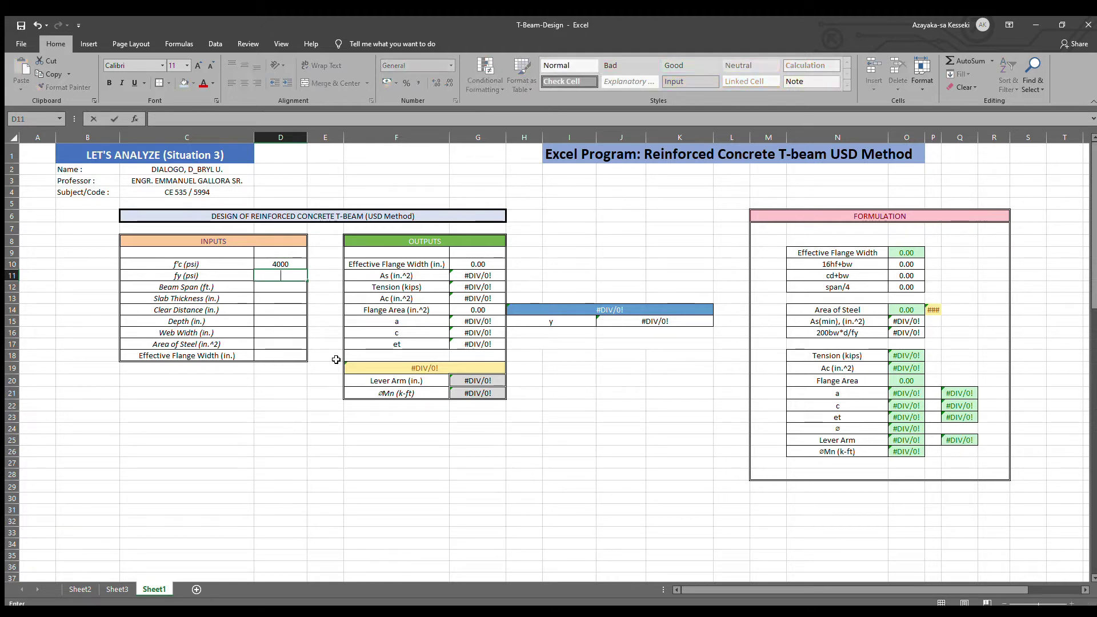
text(60000)
key(Return)
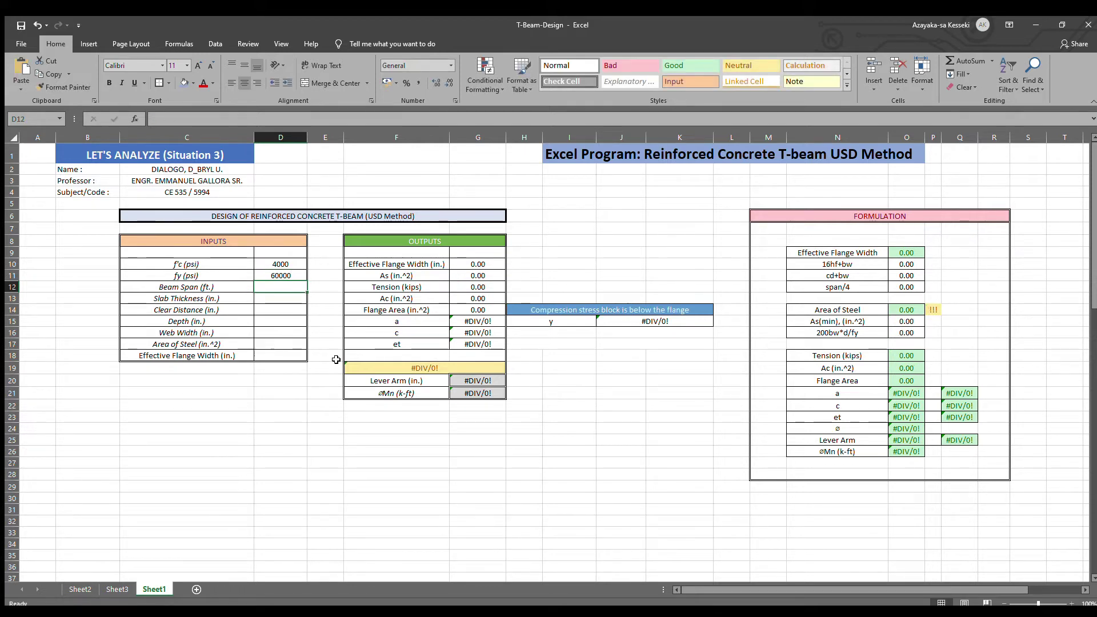
text(30)
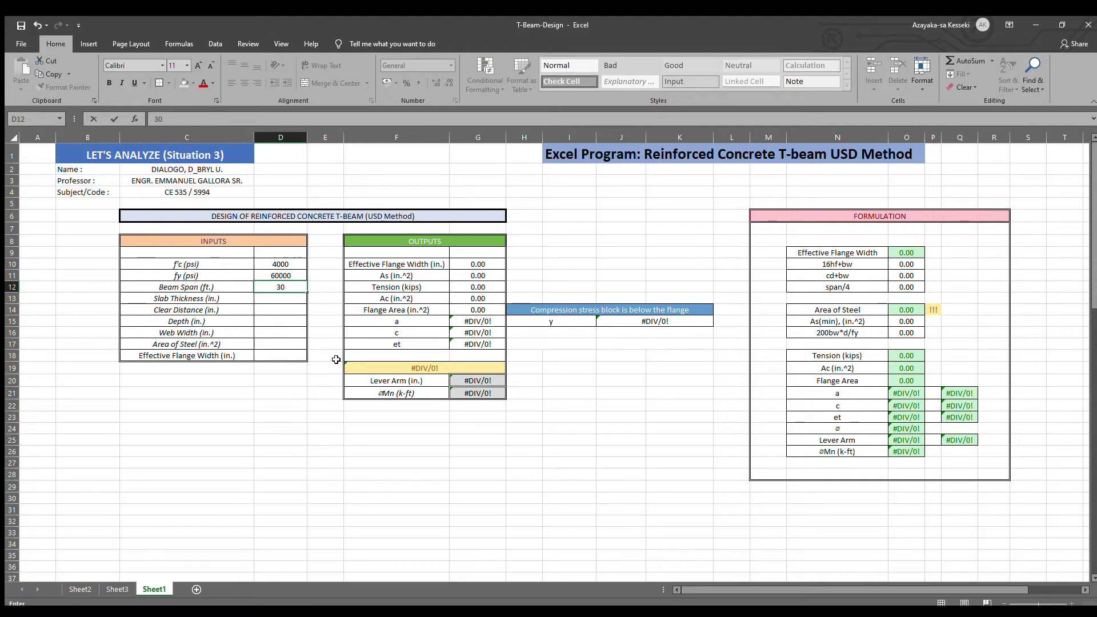
key(Return)
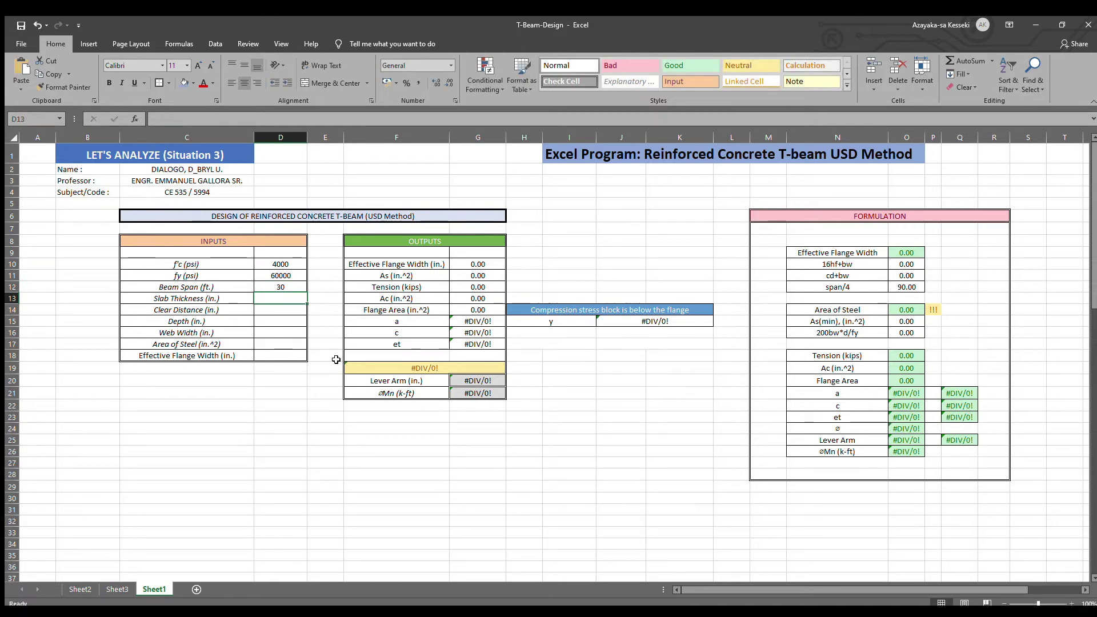
text(4)
key(Return)
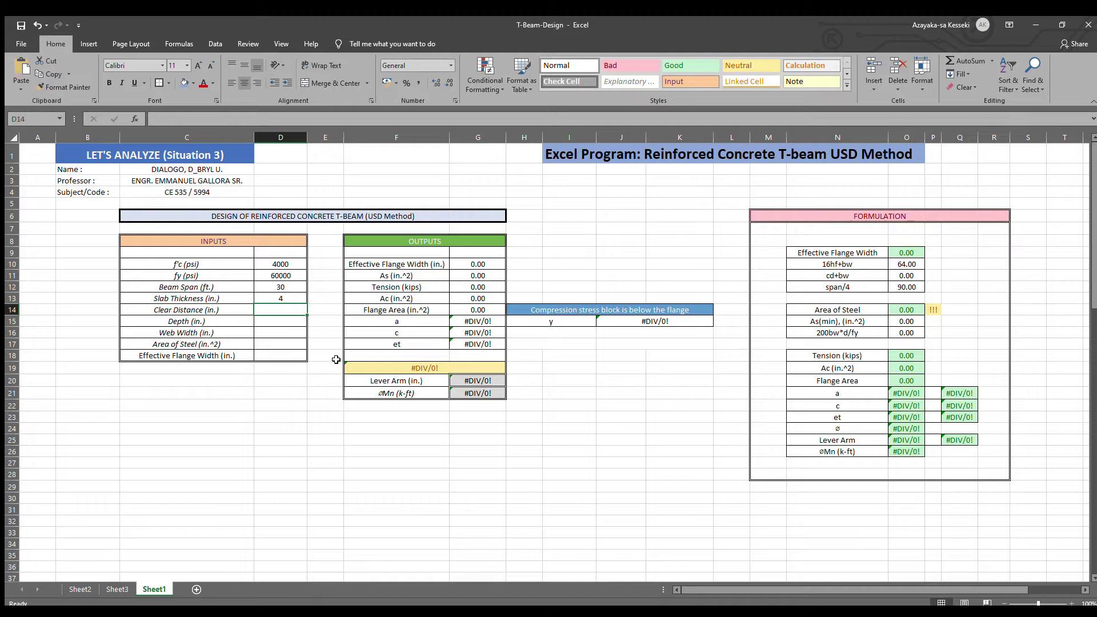
Enter clear distance 50, depth 24 and web width 10, then type 6 for steel area.
text(50)
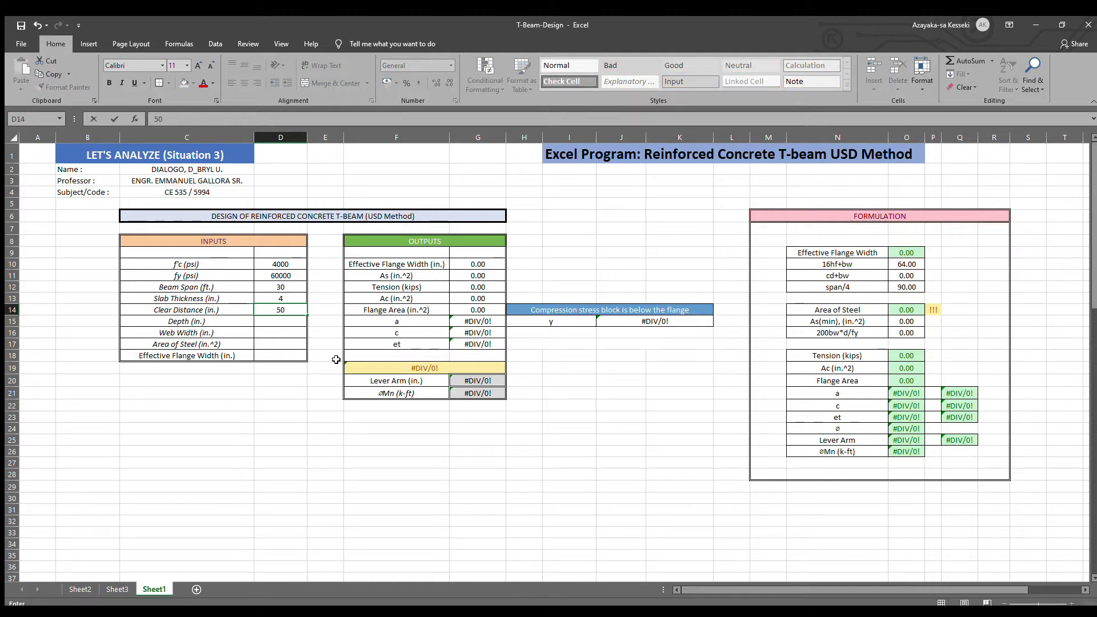
key(Return)
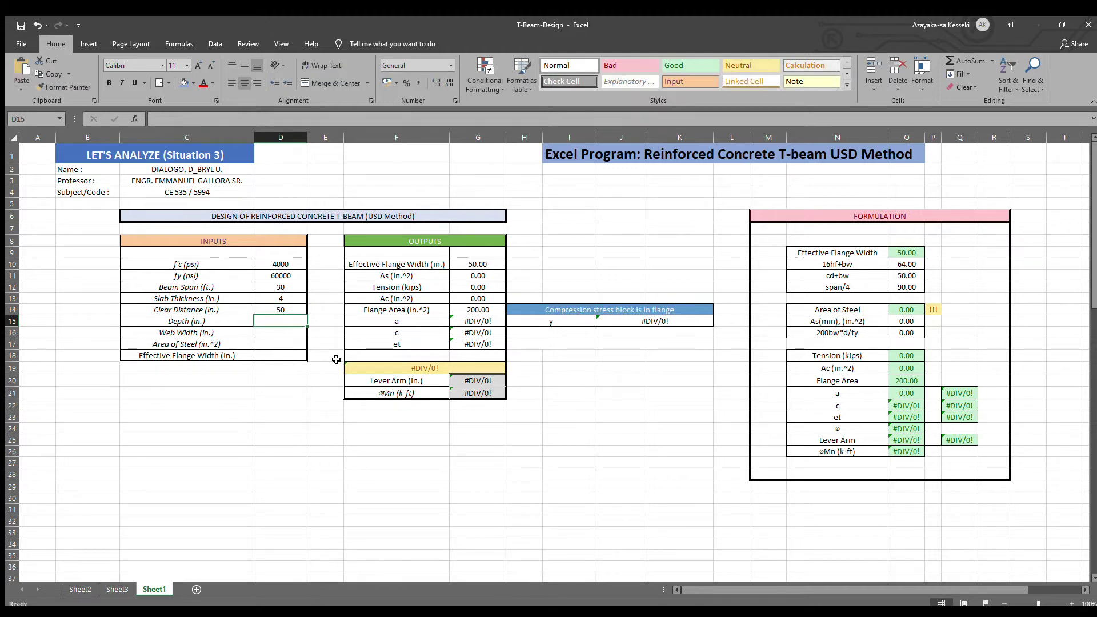
text(24)
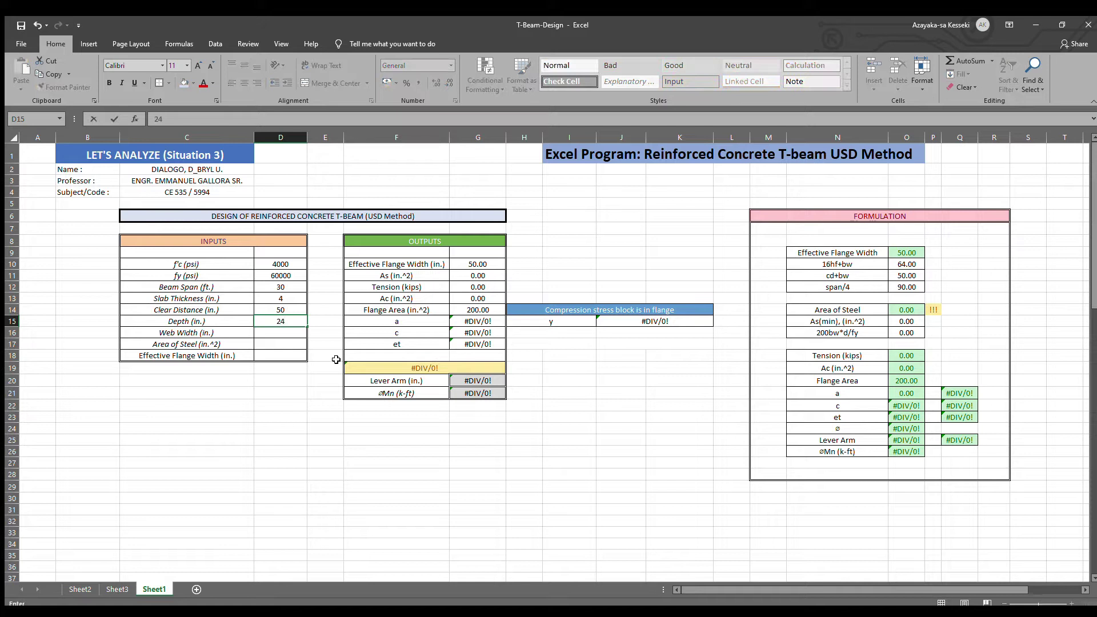
key(Return)
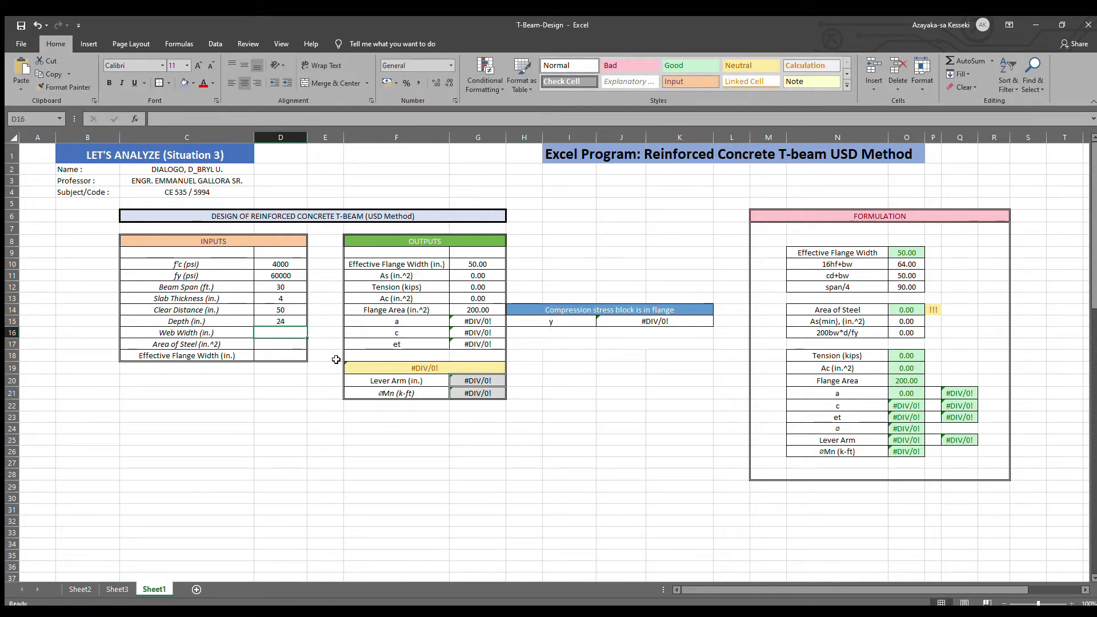
text(10)
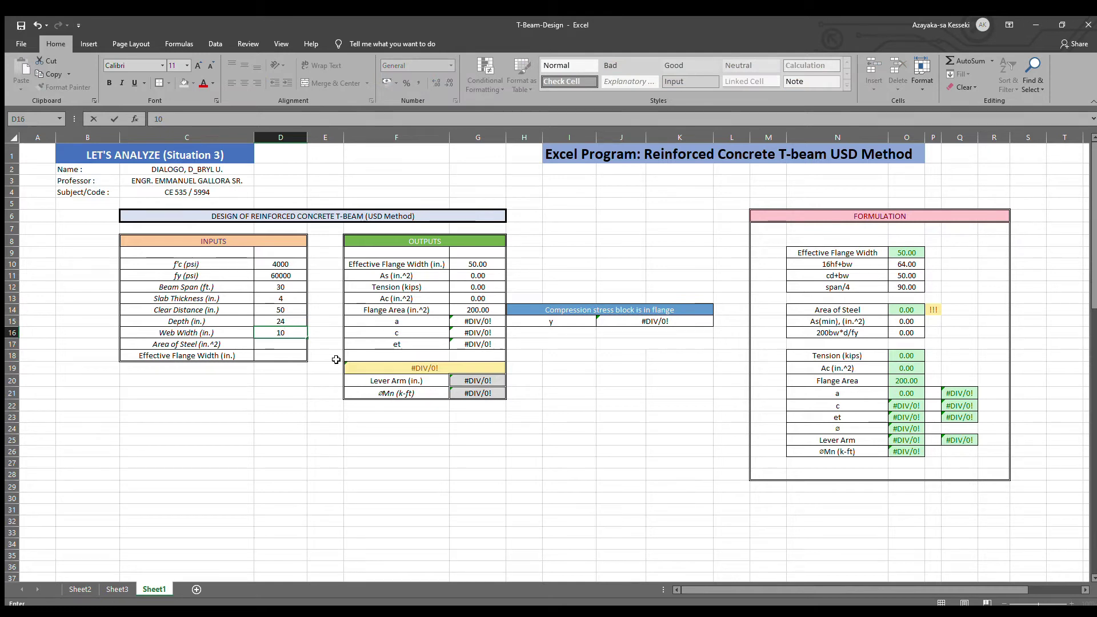
key(Return)
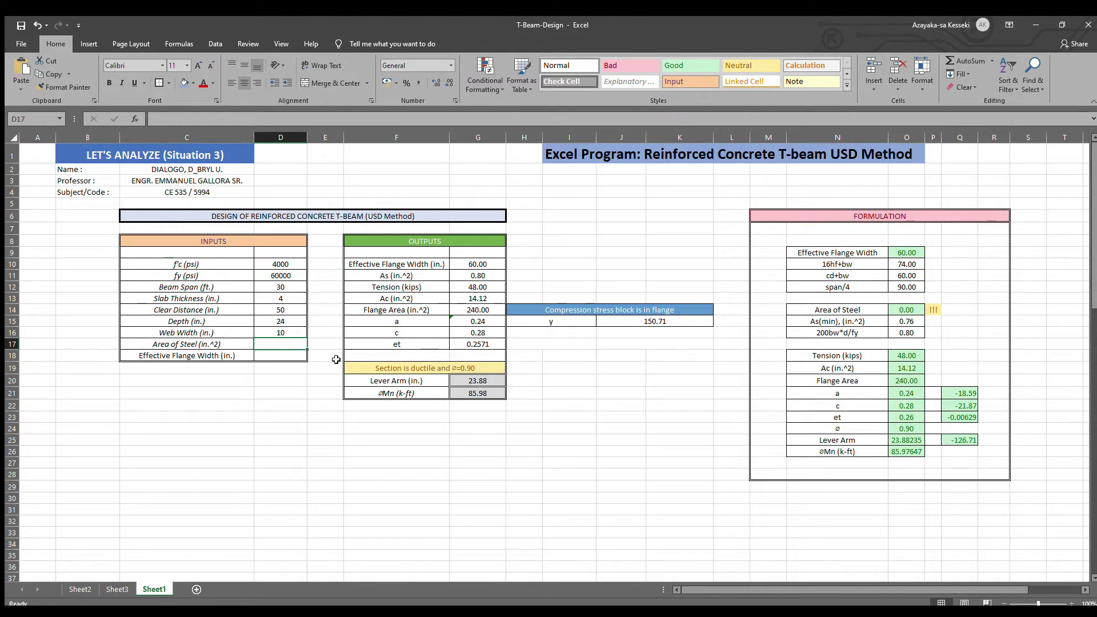
text(6)
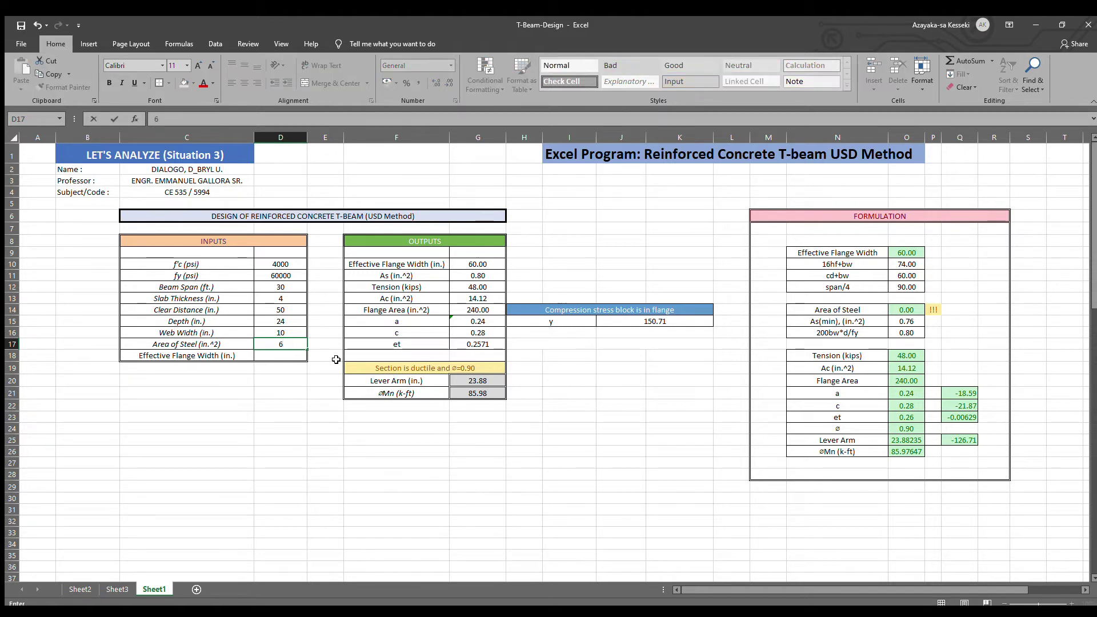
Commit 6 in² steel area, then inspect the OK steel-check and ØMn 624.18 formulas.
click(412, 452)
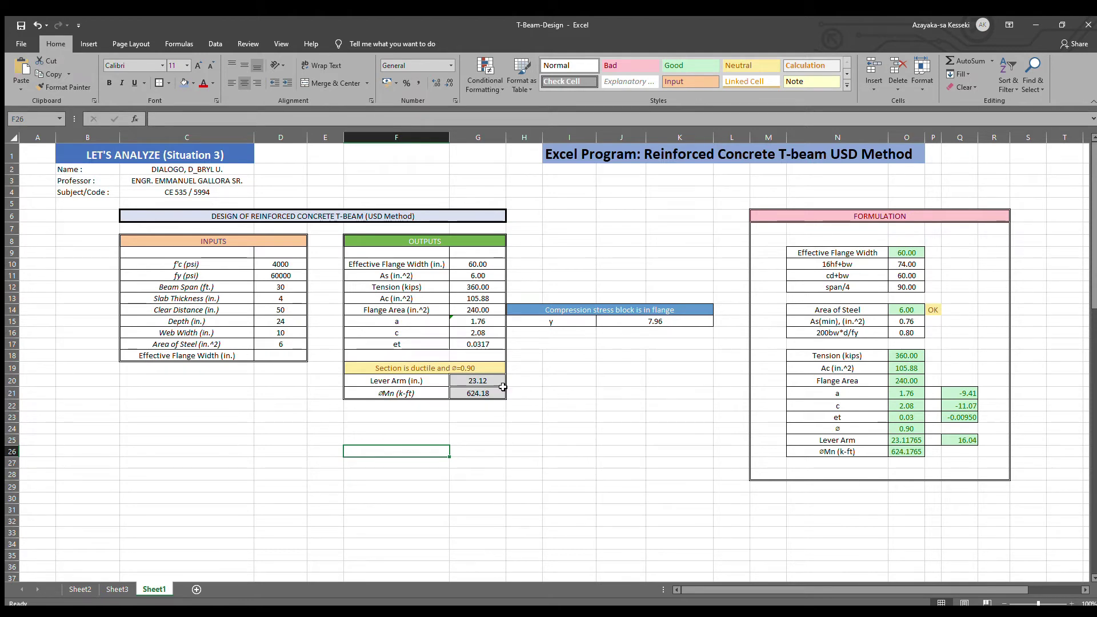
click(956, 327)
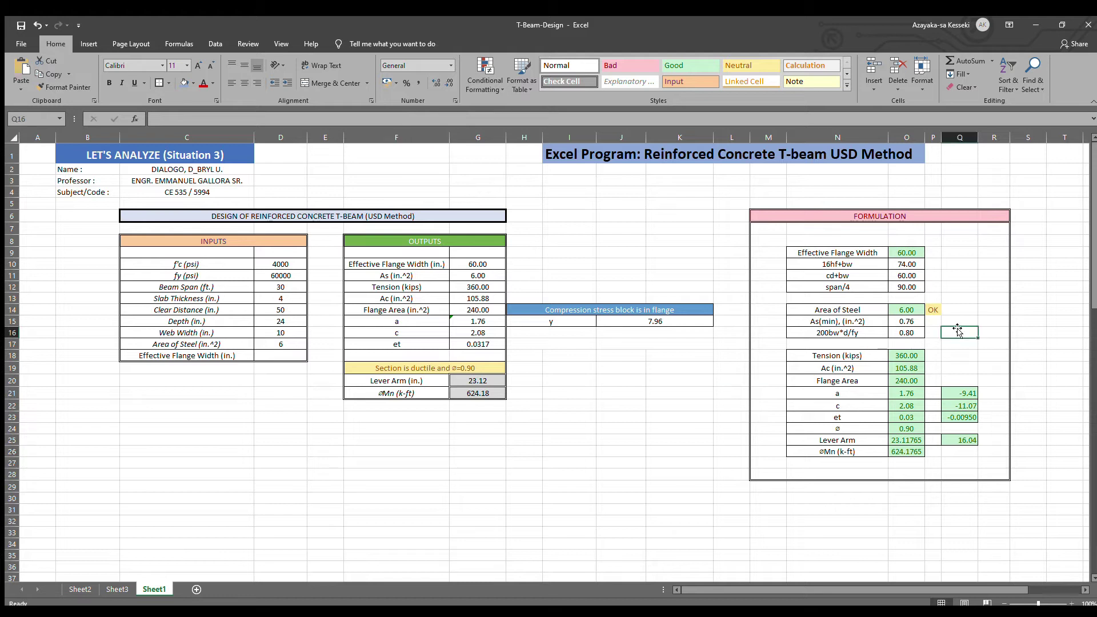
click(940, 311)
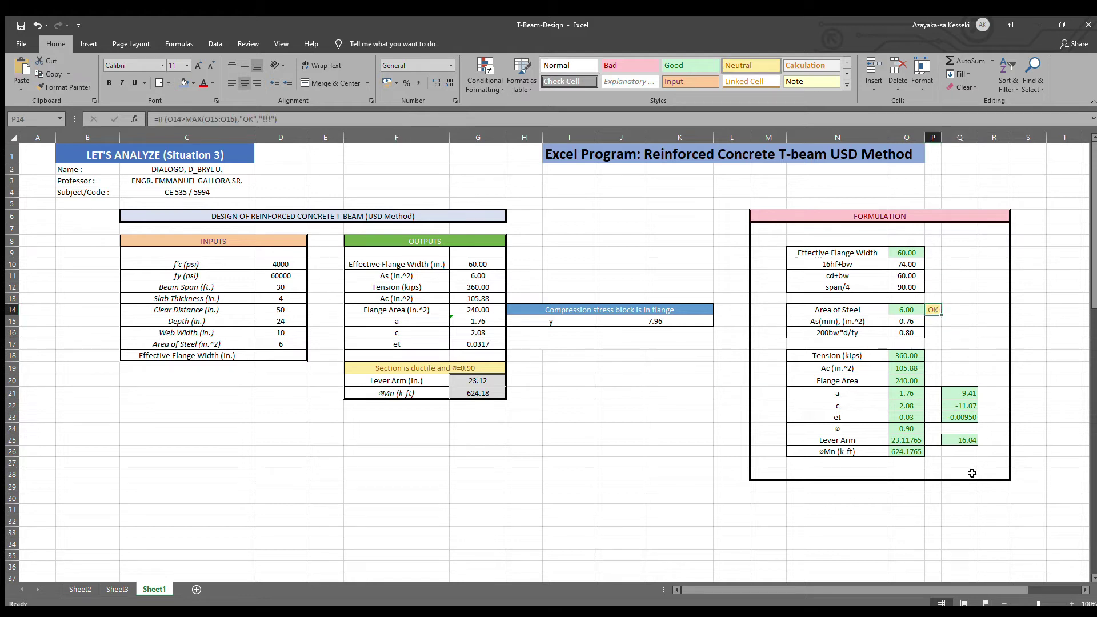
click(881, 507)
click(900, 454)
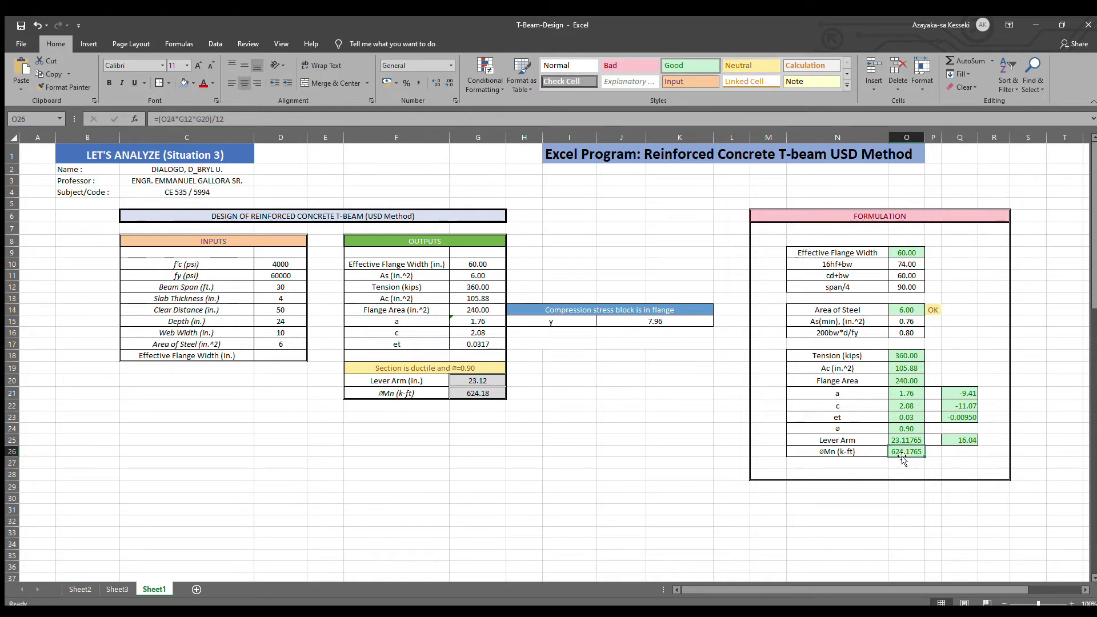
Drag the Example 5.2 picture with Figure 5.5 up and left next to Example 5.1.
scroll(612, 496, down, 4)
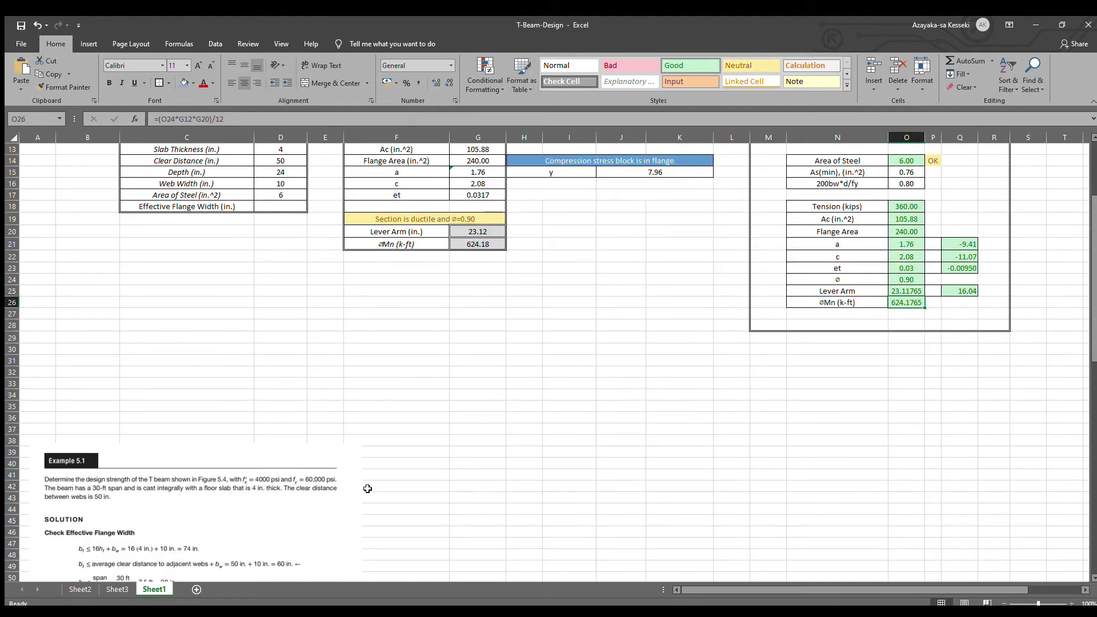
scroll(367, 483, down, 15)
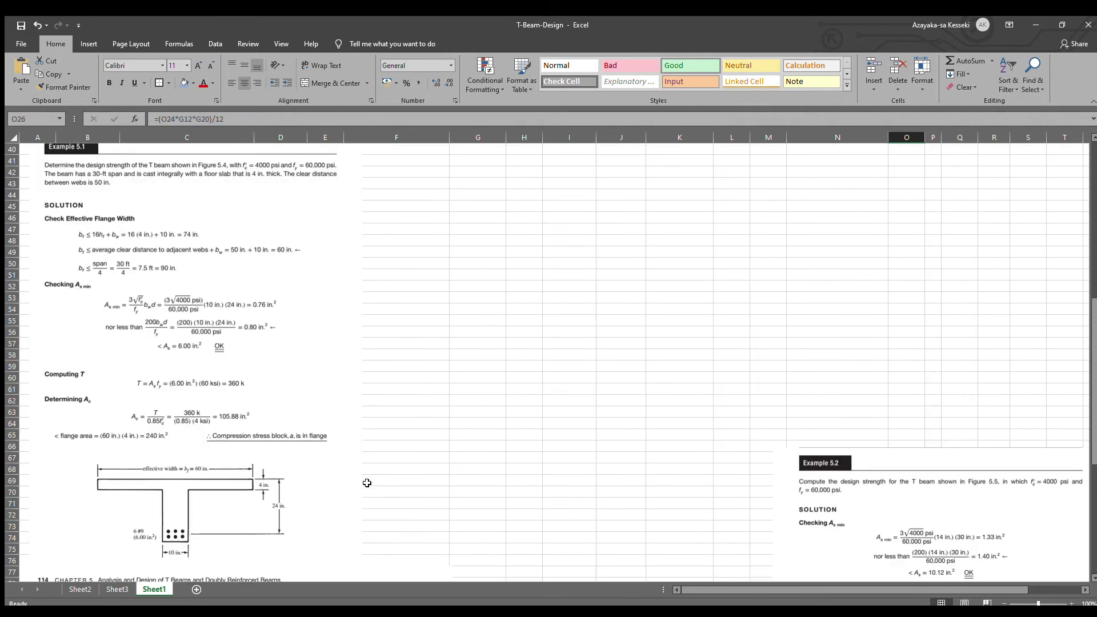
scroll(368, 483, down, 3)
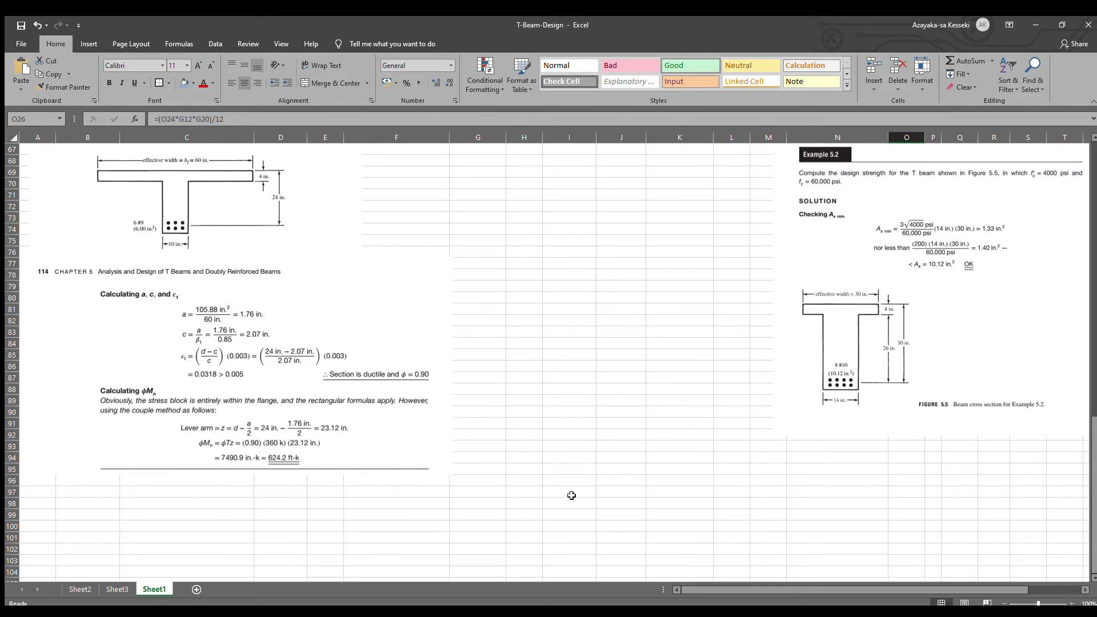
scroll(568, 492, up, 19)
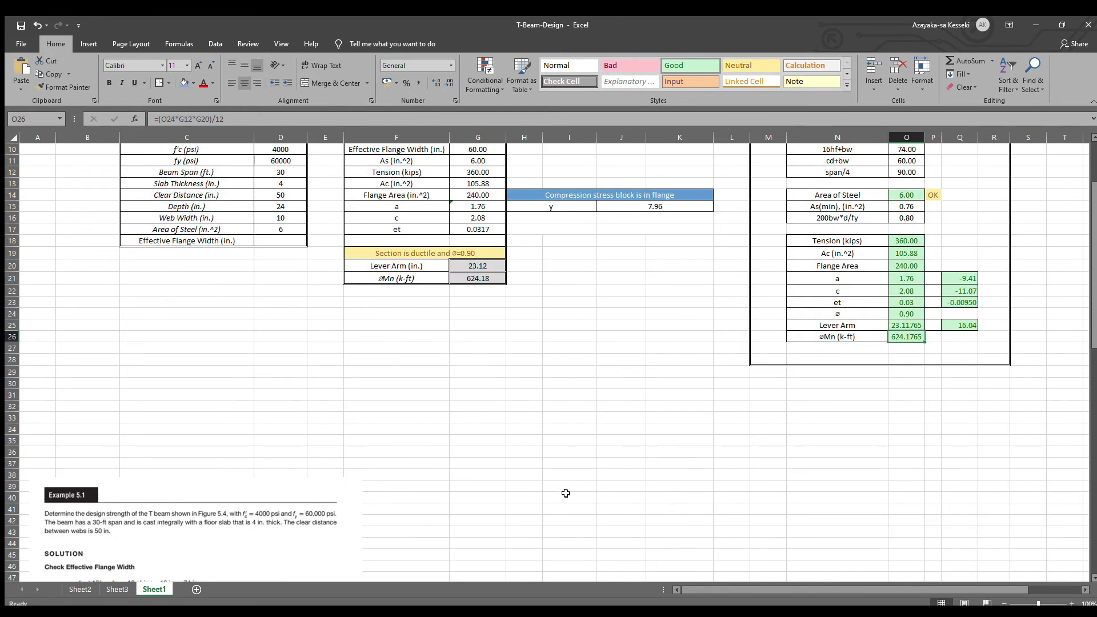
scroll(566, 493, up, 3)
scroll(566, 493, down, 16)
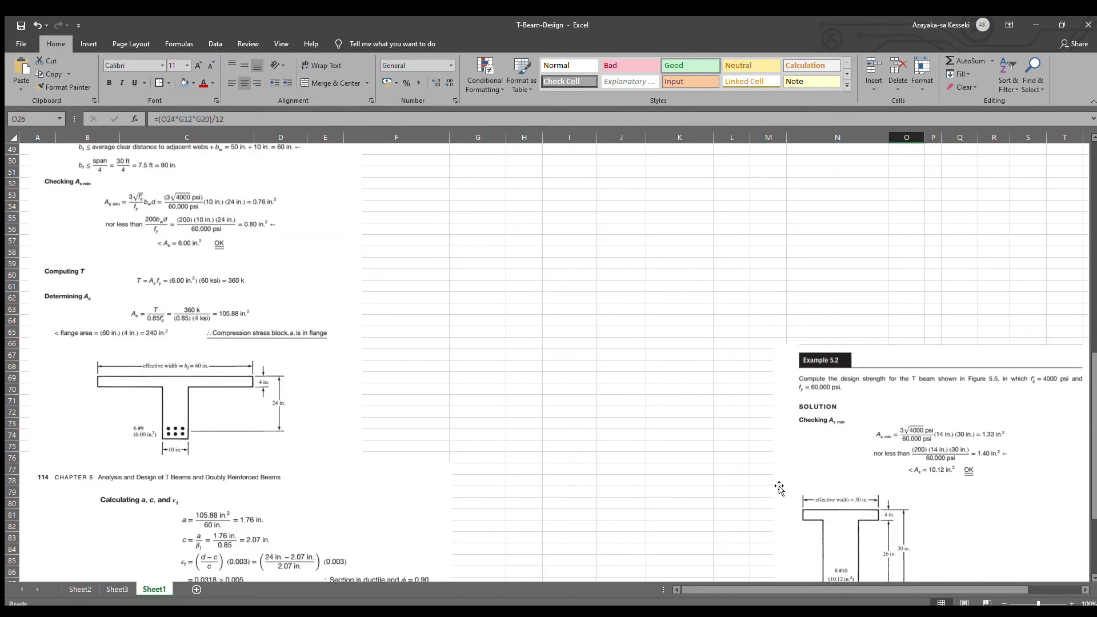
click(953, 459)
drag(953, 459, 522, 299)
scroll(523, 299, up, 5)
drag(626, 465, 628, 329)
scroll(628, 329, up, 5)
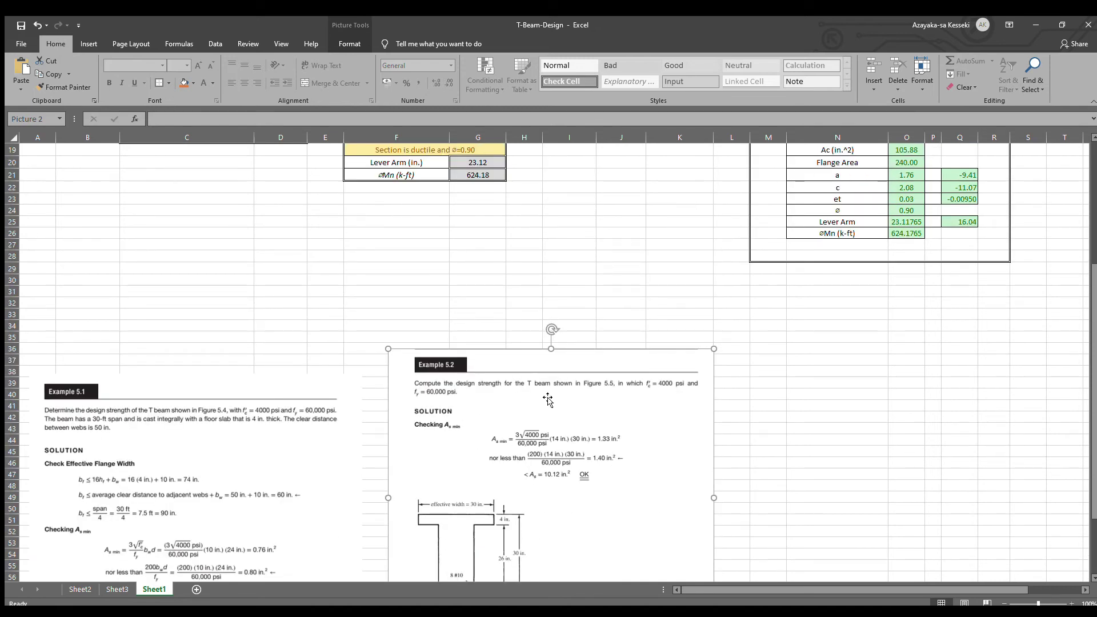
scroll(615, 440, down, 2)
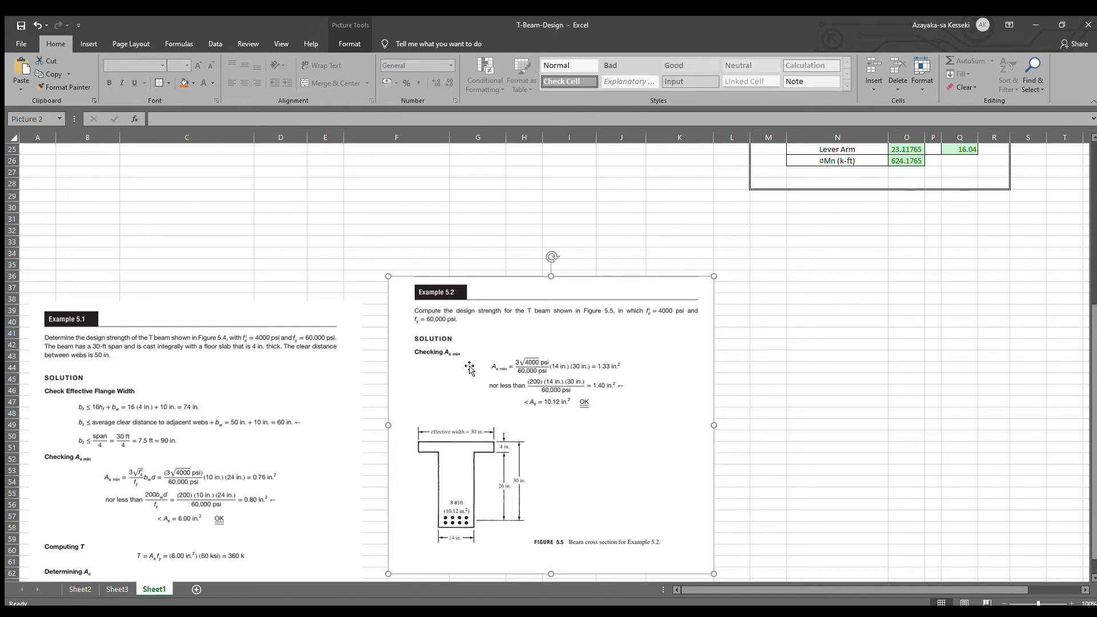
key(Escape)
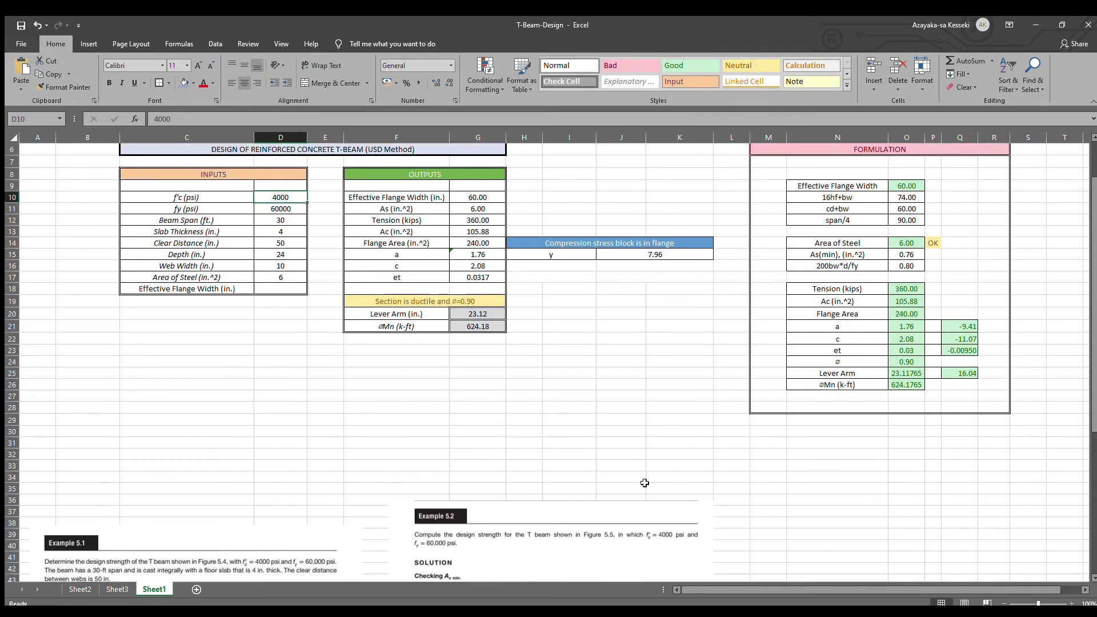
scroll(641, 484, down, 6)
scroll(446, 415, up, 3)
scroll(443, 416, up, 3)
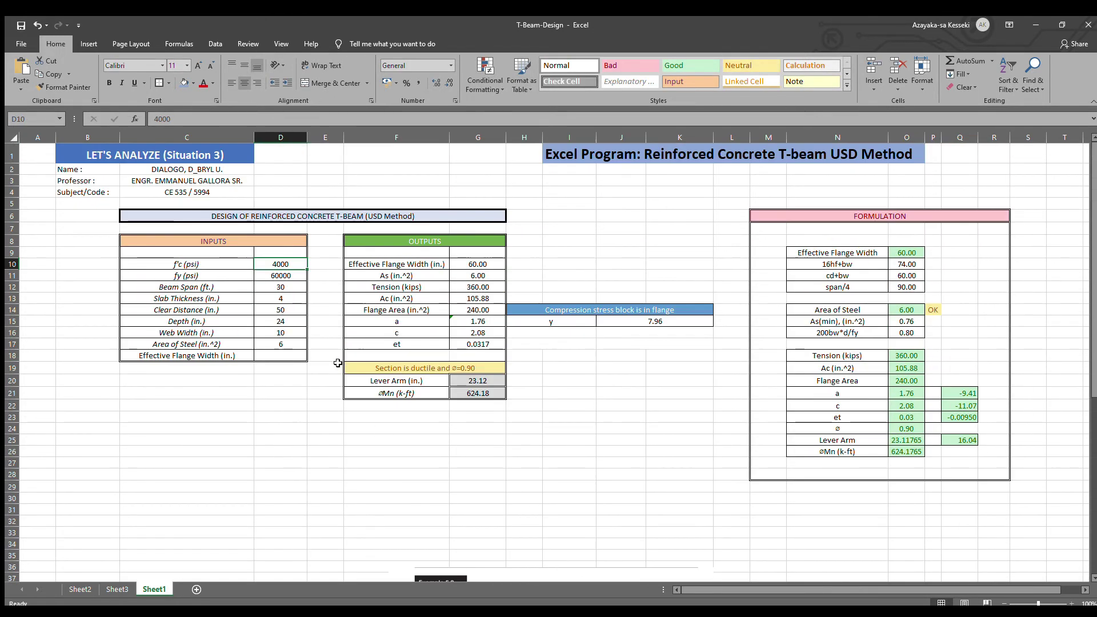
scroll(443, 419, down, 1)
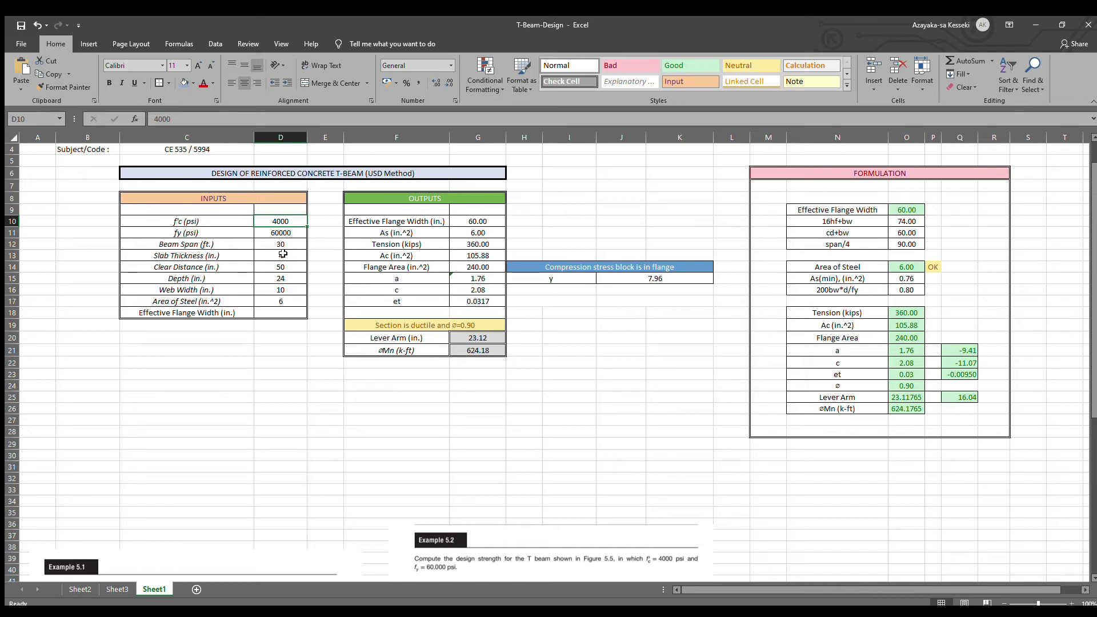
Set beam span to 0, keep slab thickness 4, and set clear distance to 0.
click(284, 245)
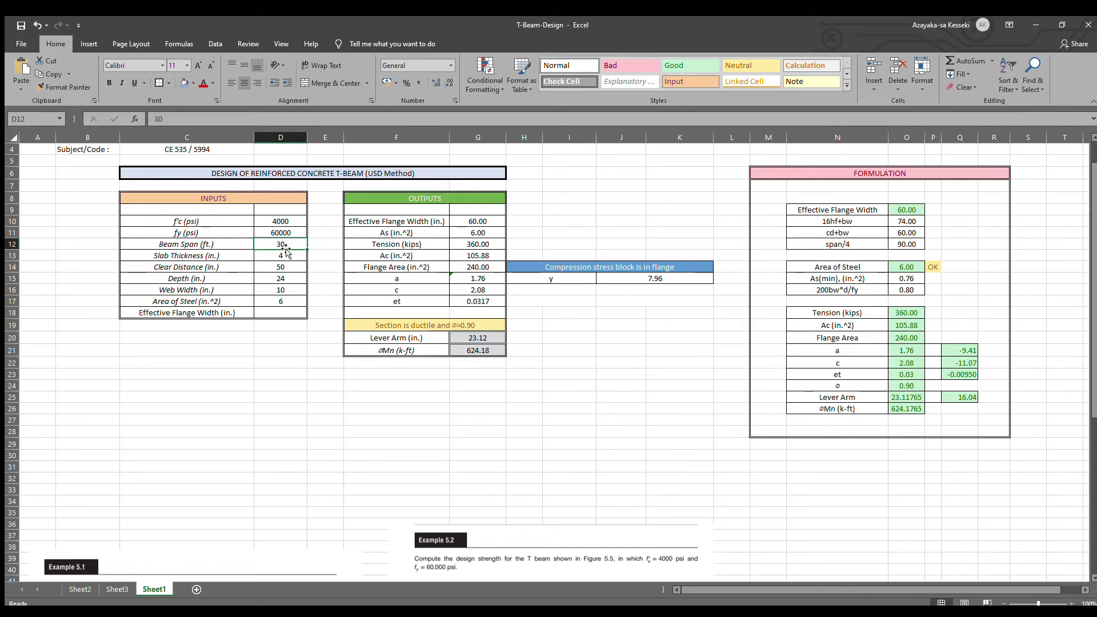
text(0)
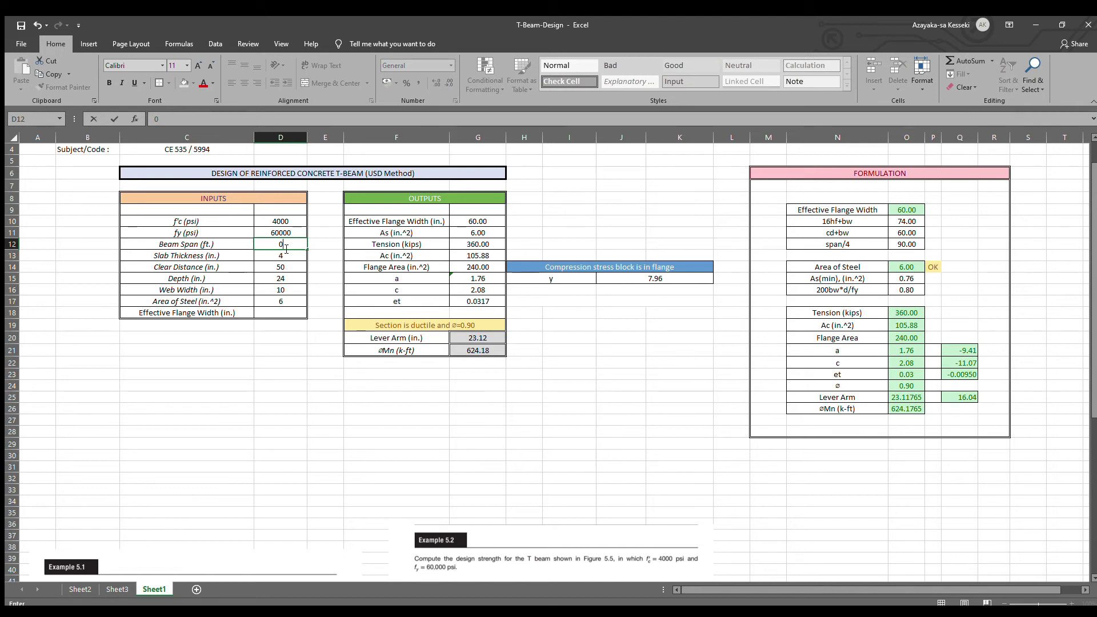
key(Return)
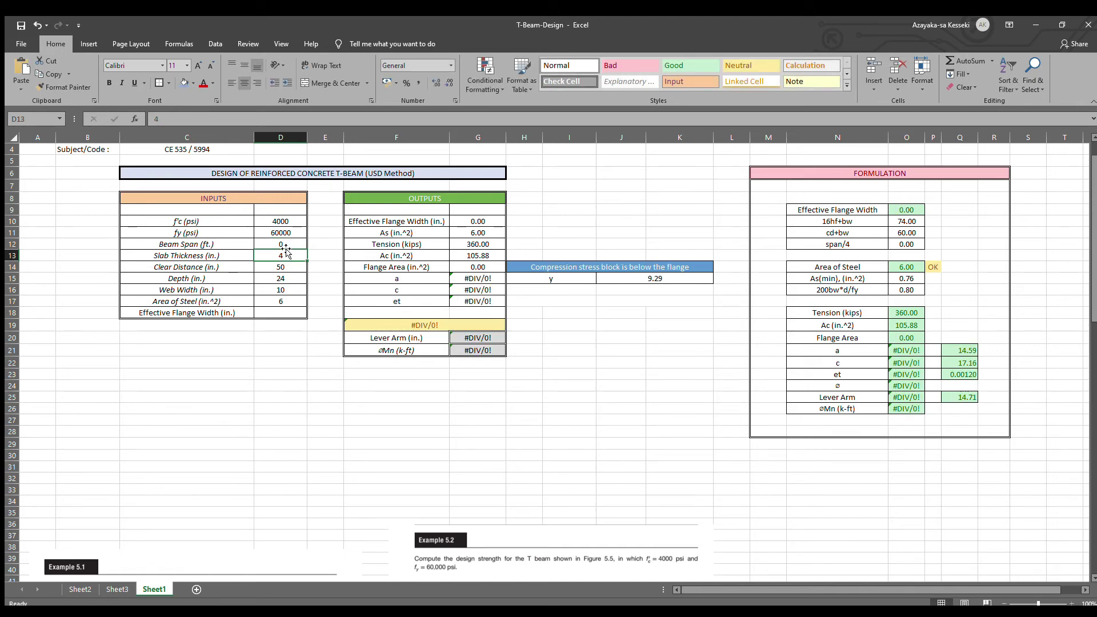
text(4)
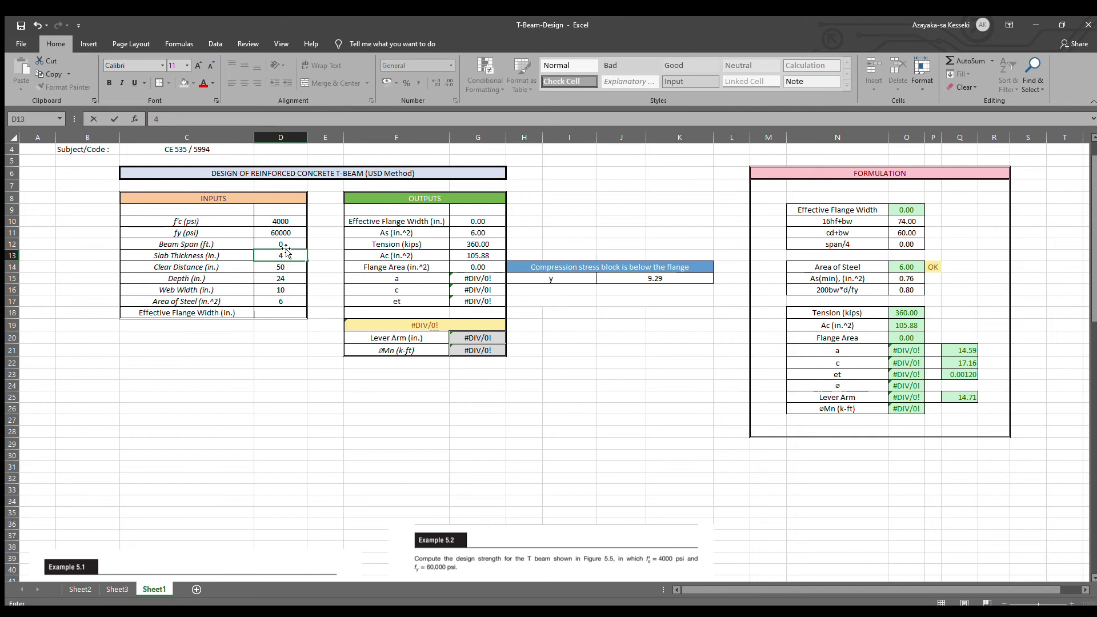
key(Return)
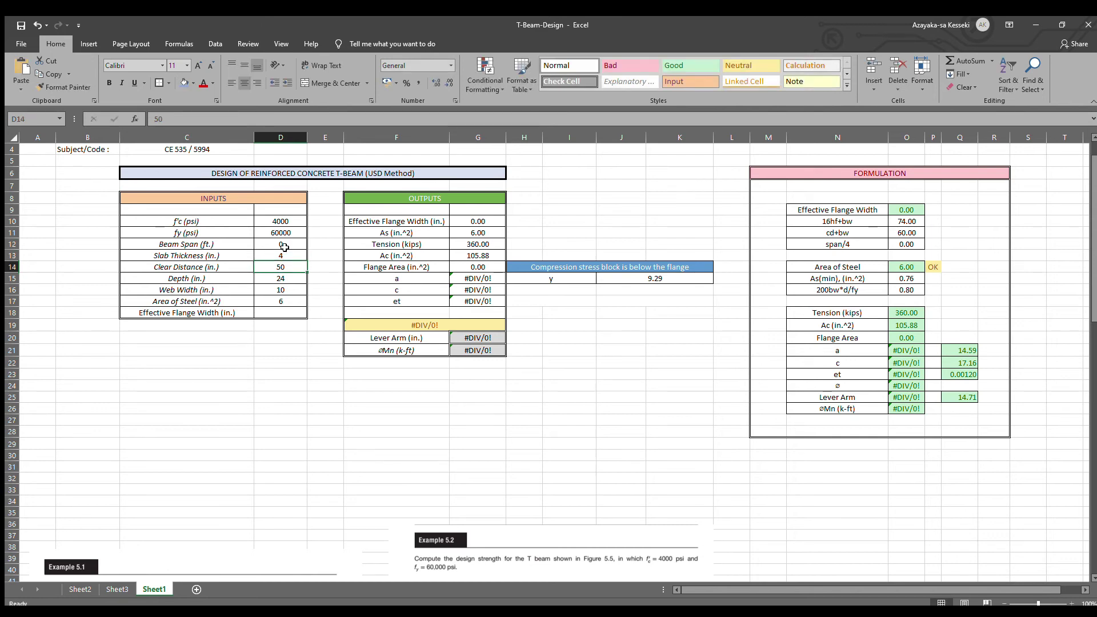
text(0)
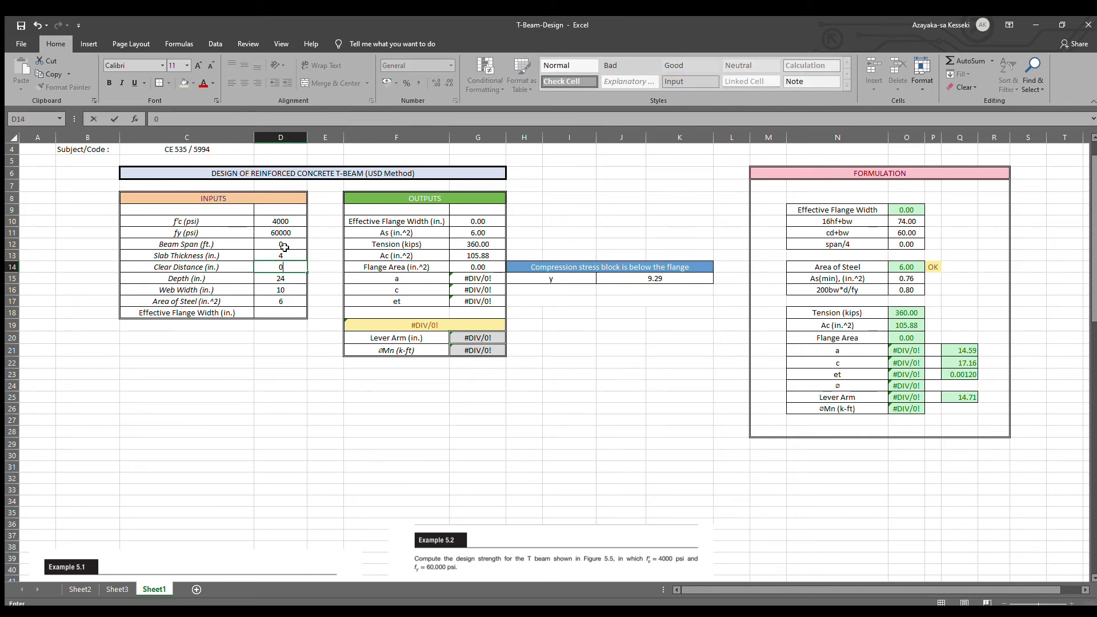
key(Return)
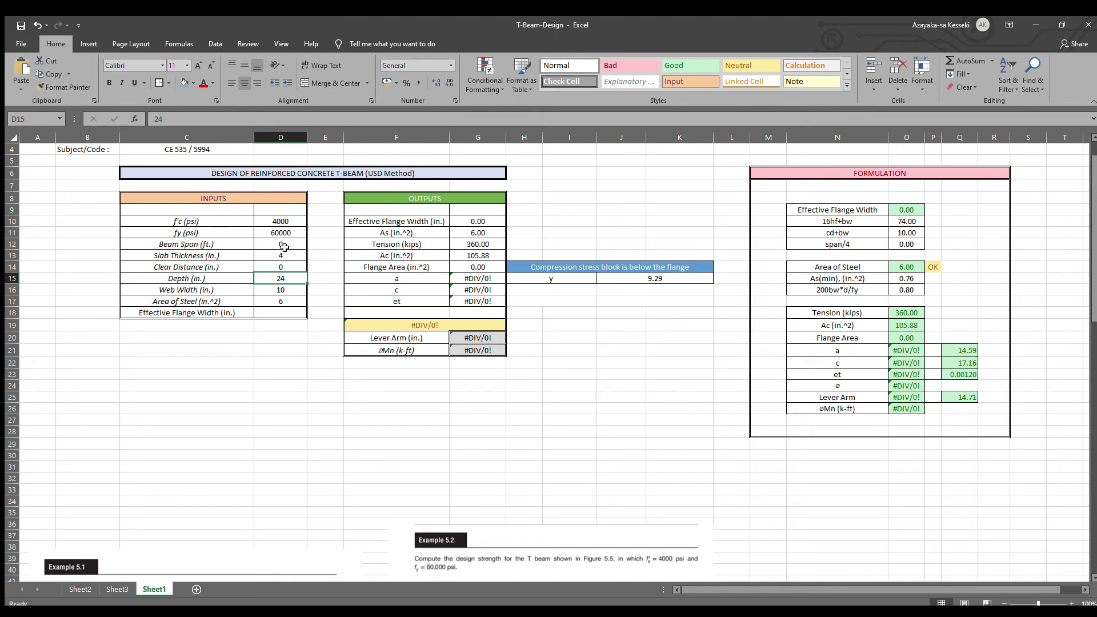
Enter depth 30, web width 14, steel area 10.12, and type 30 for flange.
text(30)
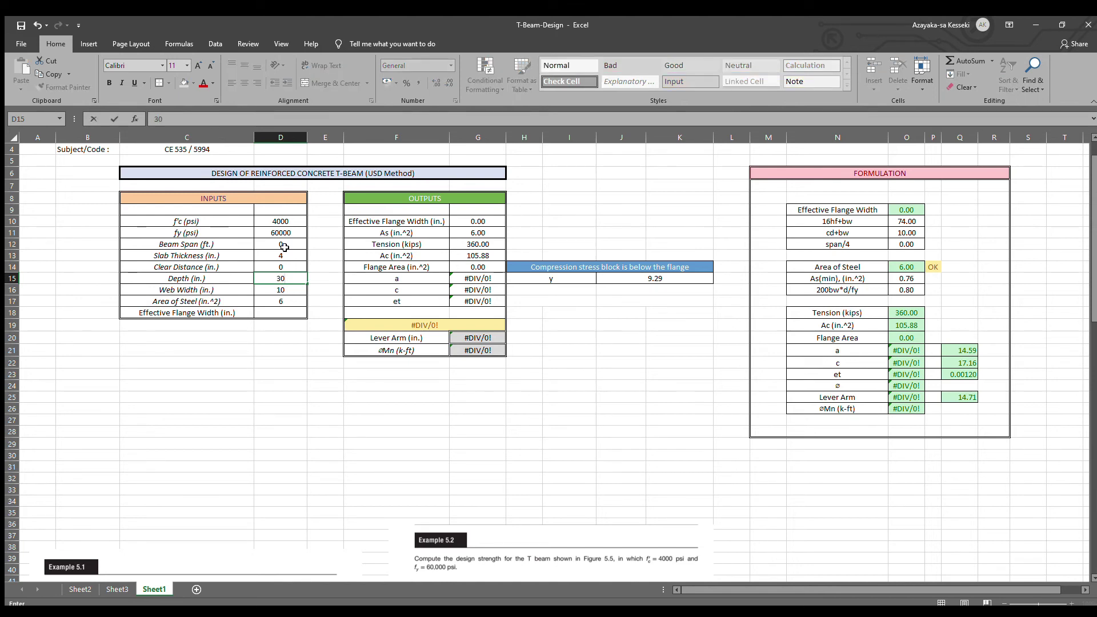
key(Return)
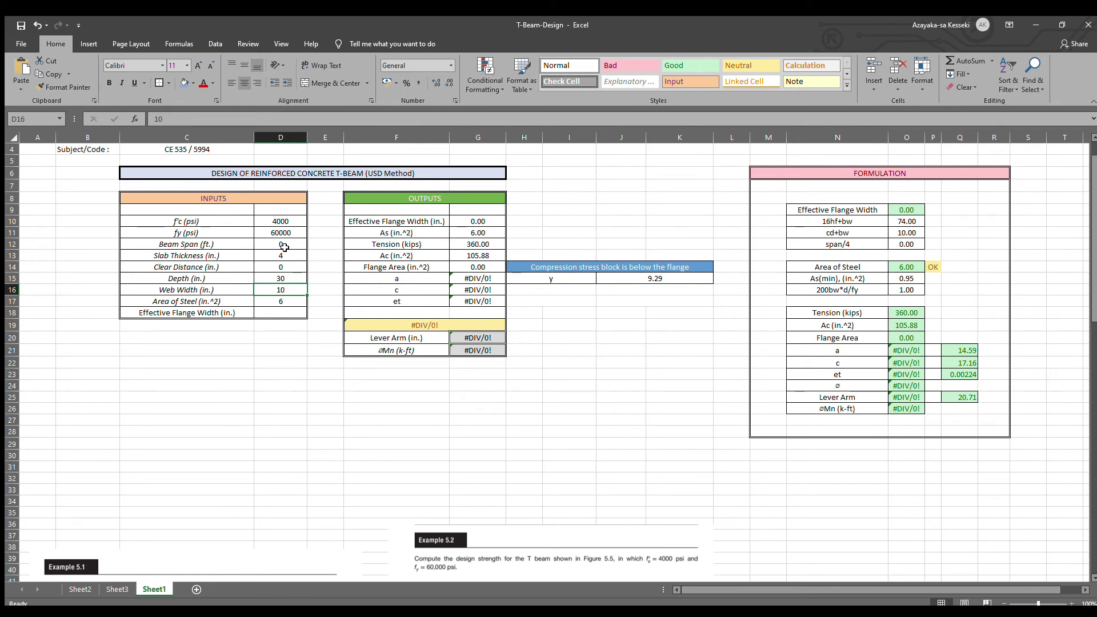
text(1)
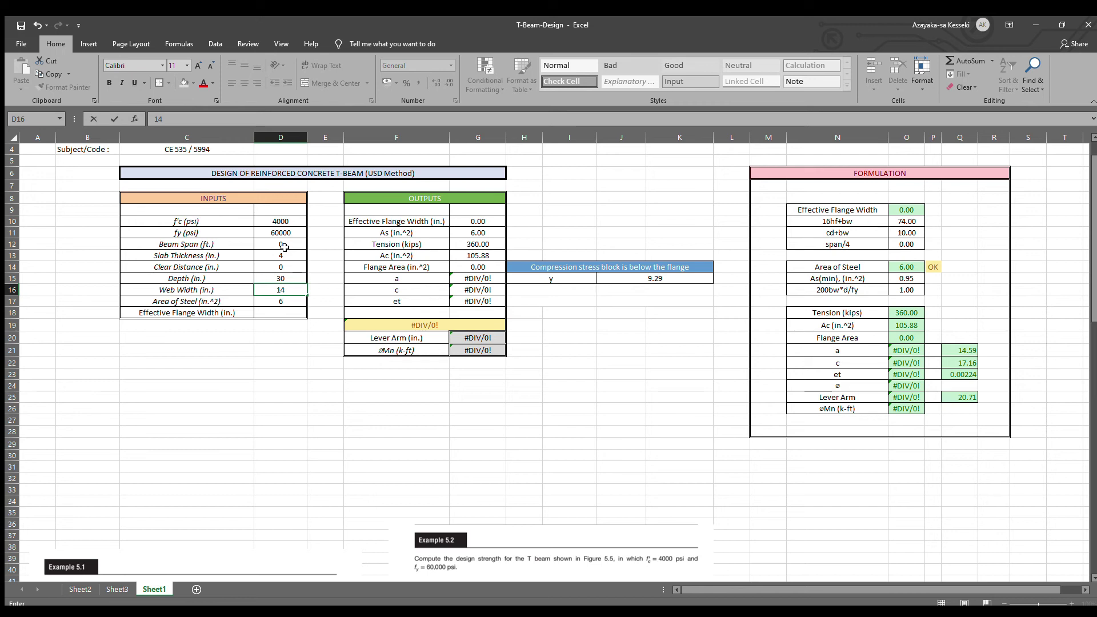
key(Return)
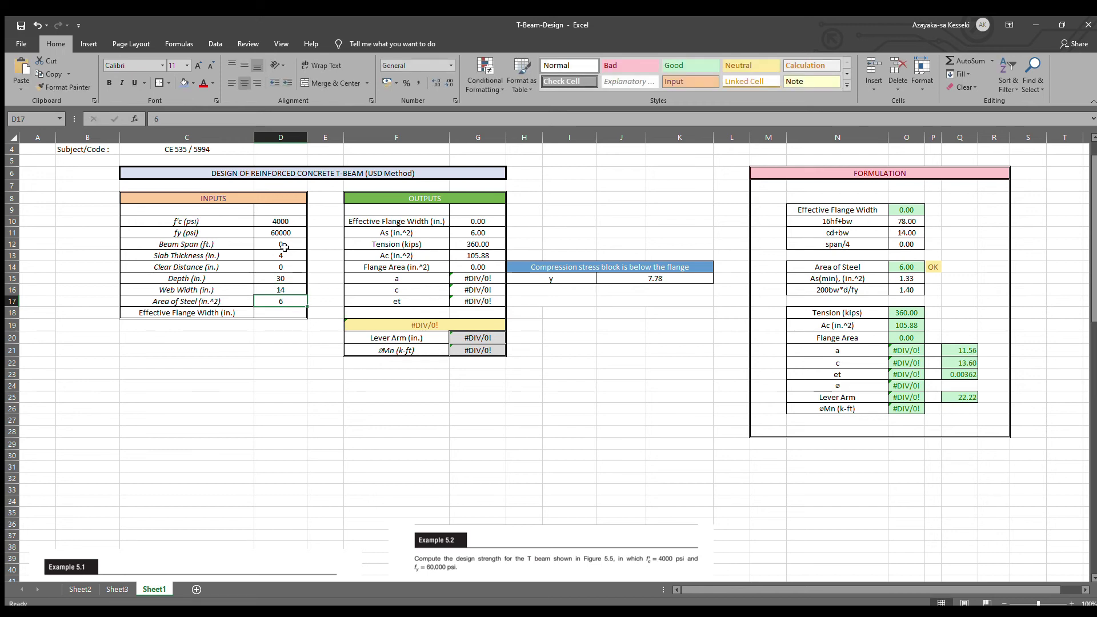
text(10.12)
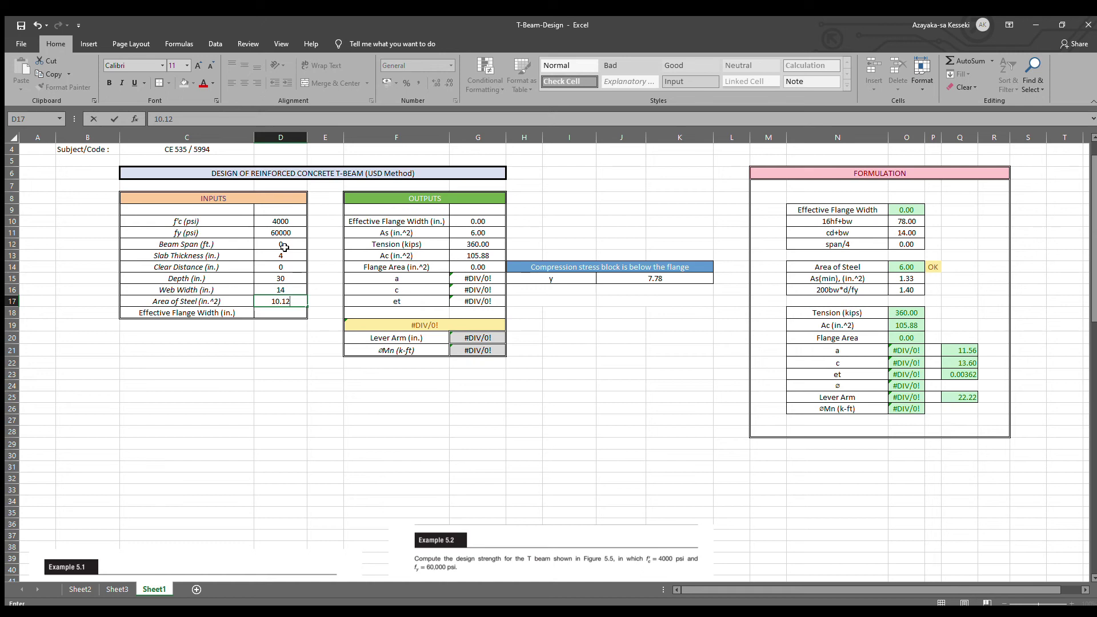
key(Return)
text(30)
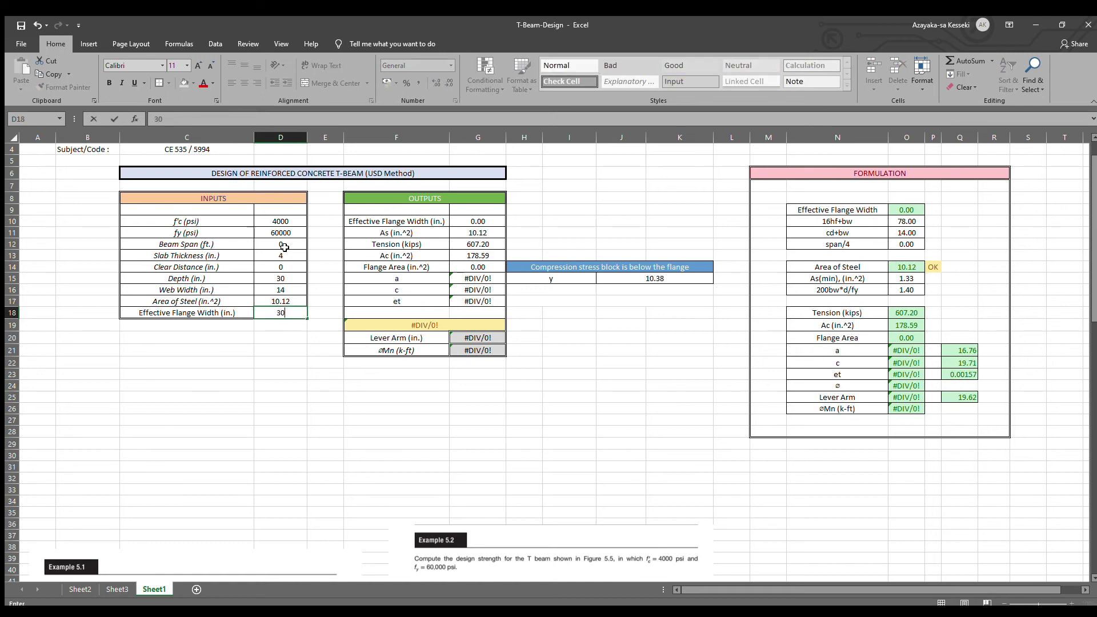
click(565, 412)
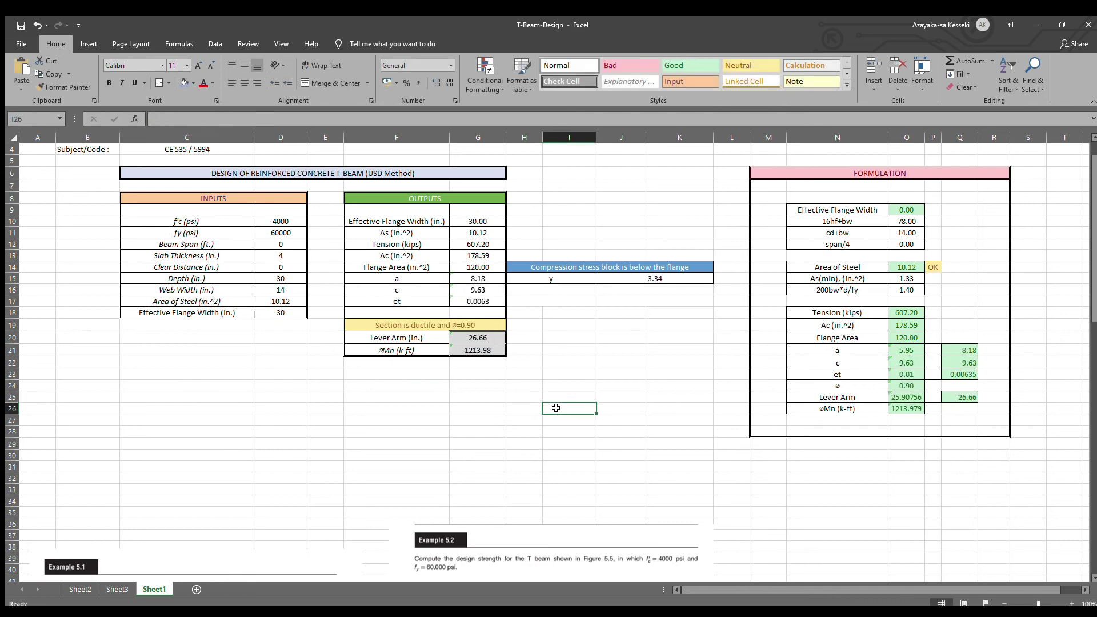
scroll(556, 452, up, 1)
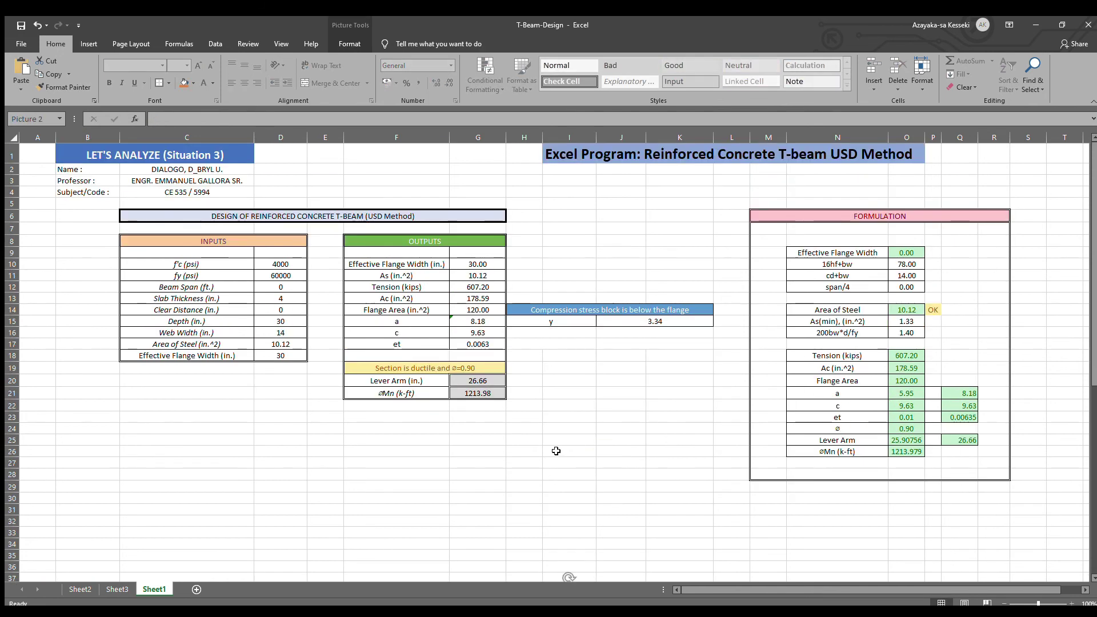
scroll(603, 503, down, 6)
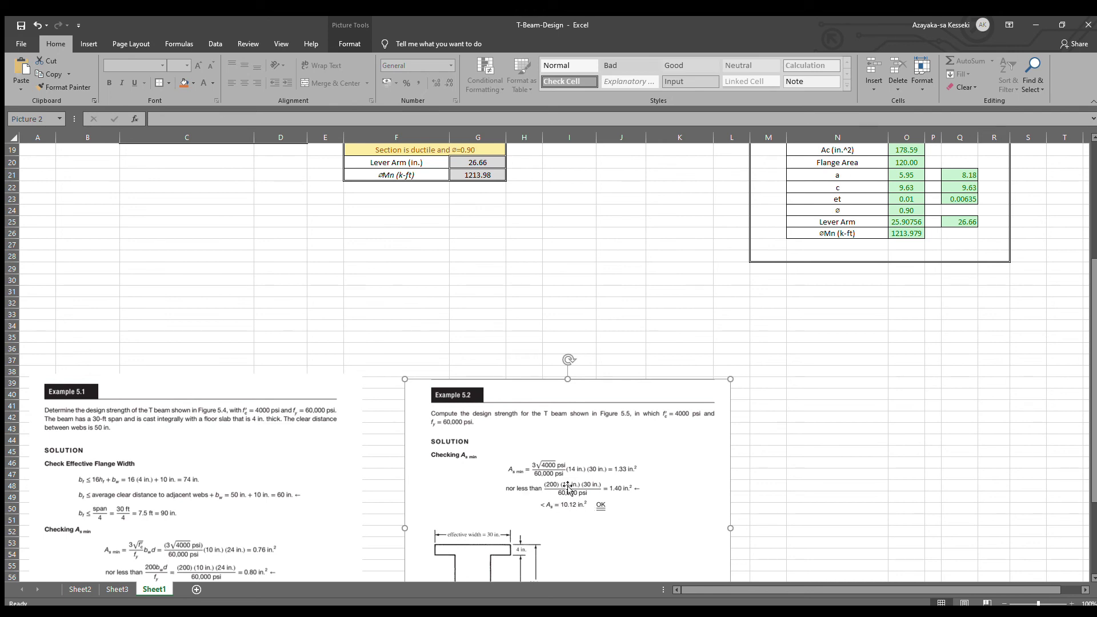
scroll(913, 504, up, 5)
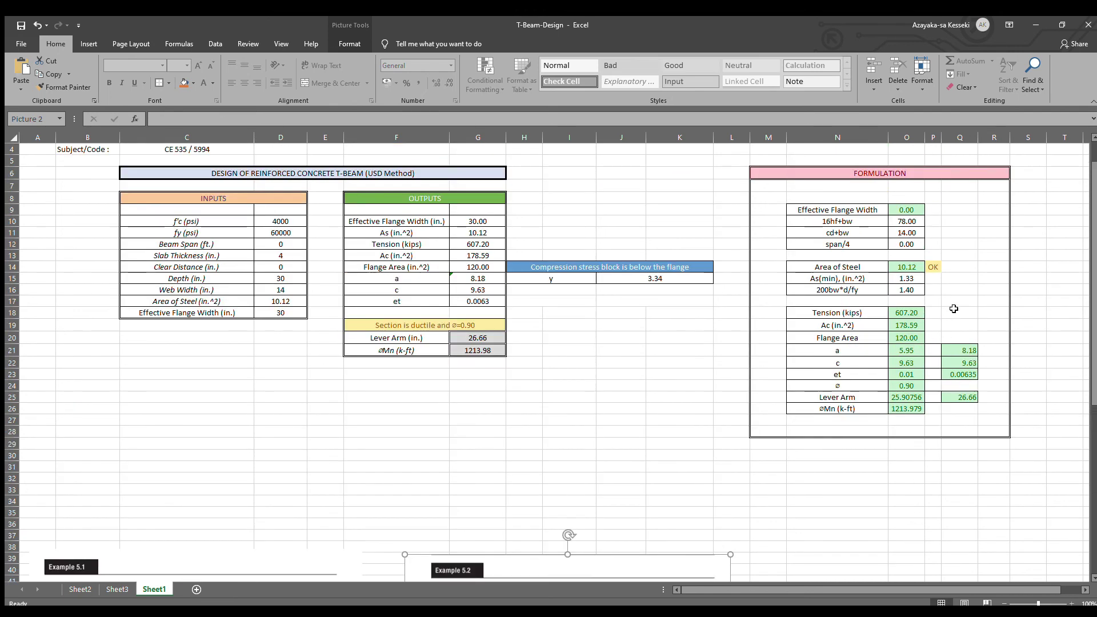
click(907, 279)
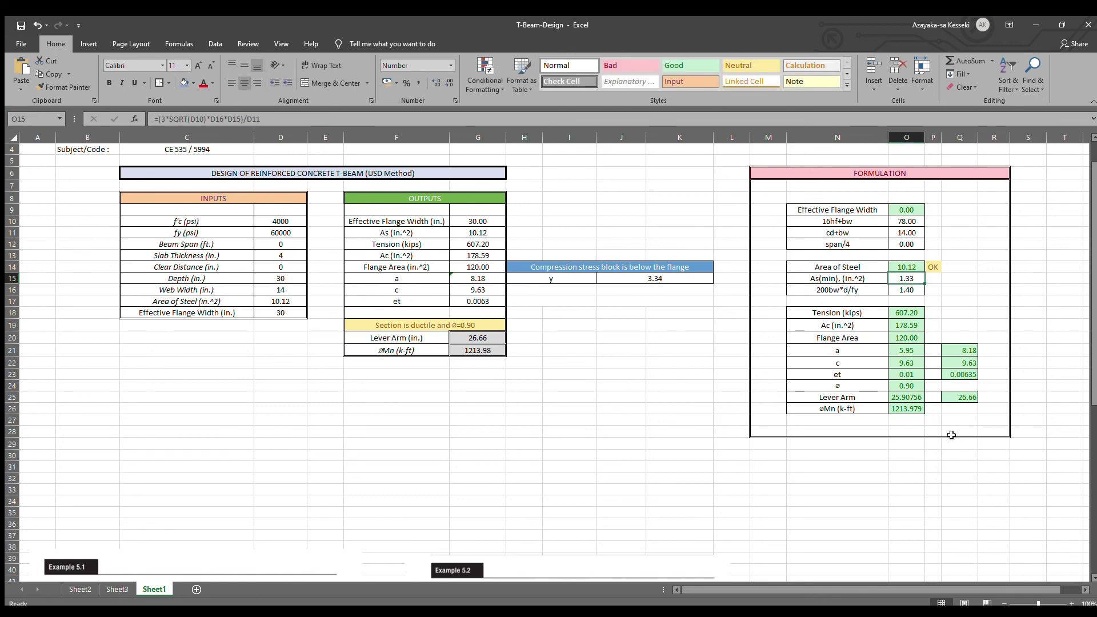
scroll(832, 457, up, 1)
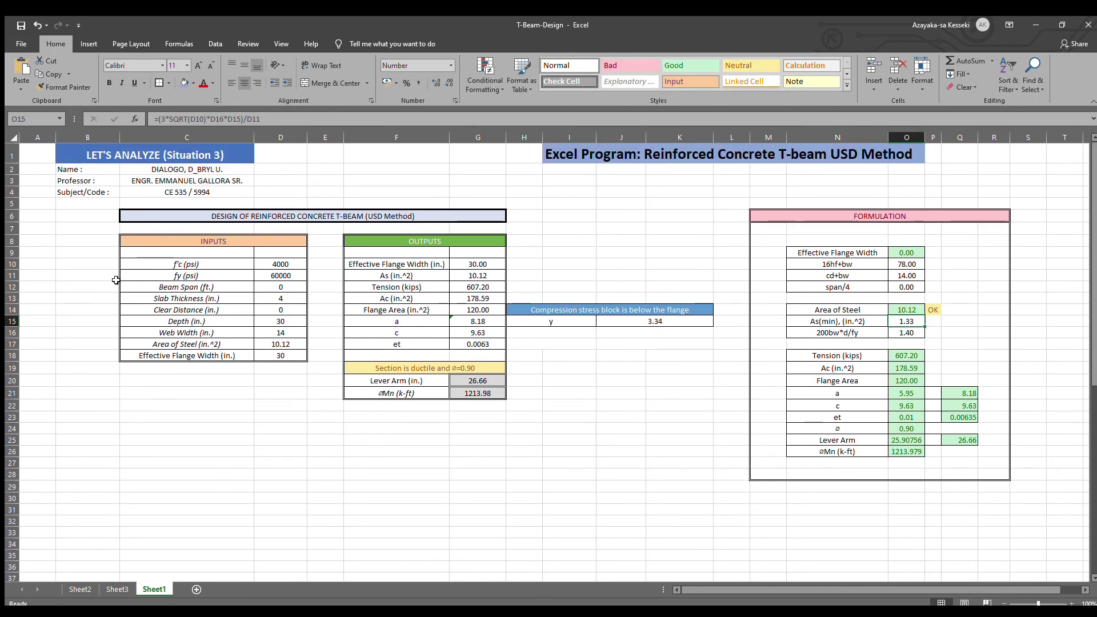